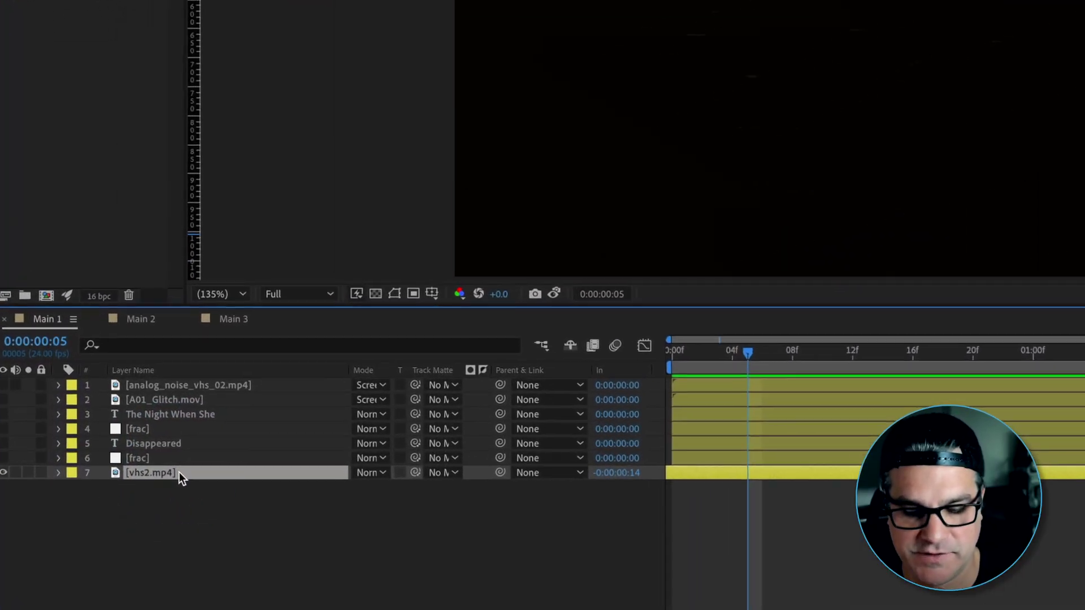
Step: Lower the vhs2.mp4 layer's Opacity from 100% to 20% so the VHS footage sits faintly
key(t)
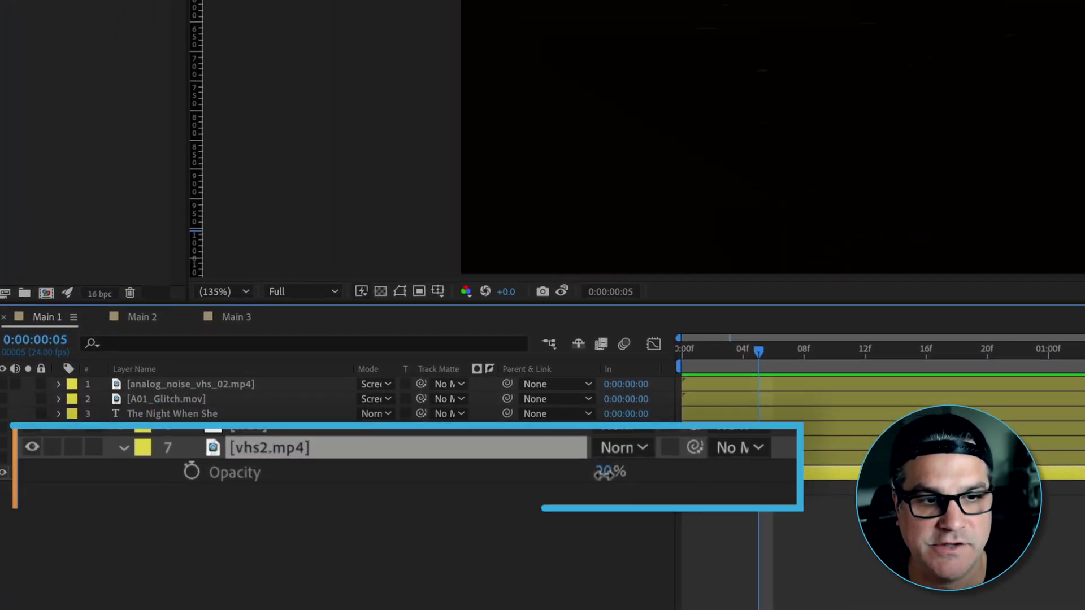
click(366, 489)
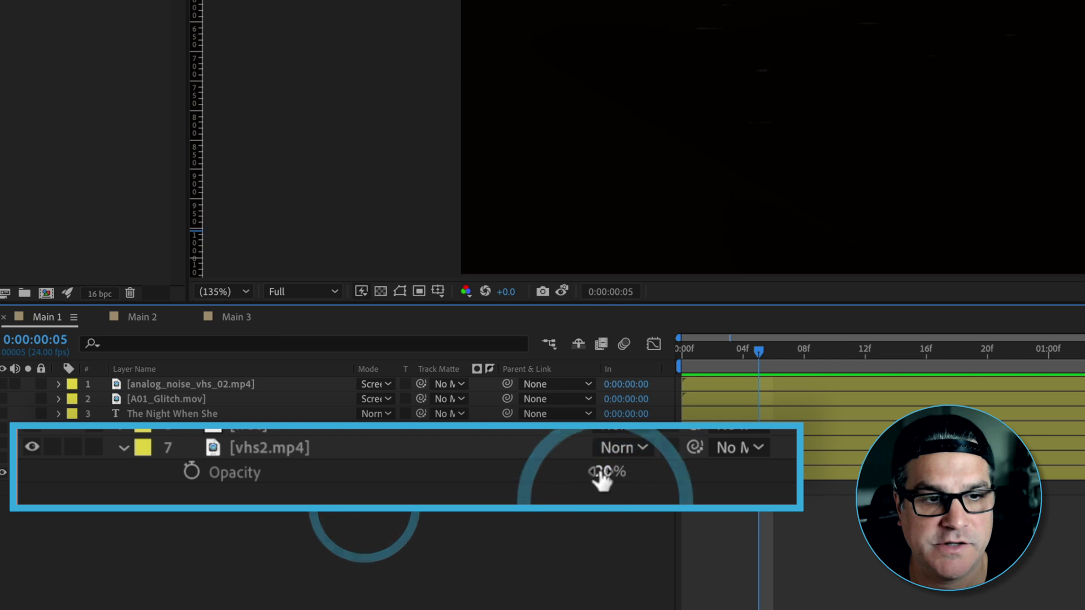
drag(601, 477, 645, 477)
drag(765, 355, 664, 502)
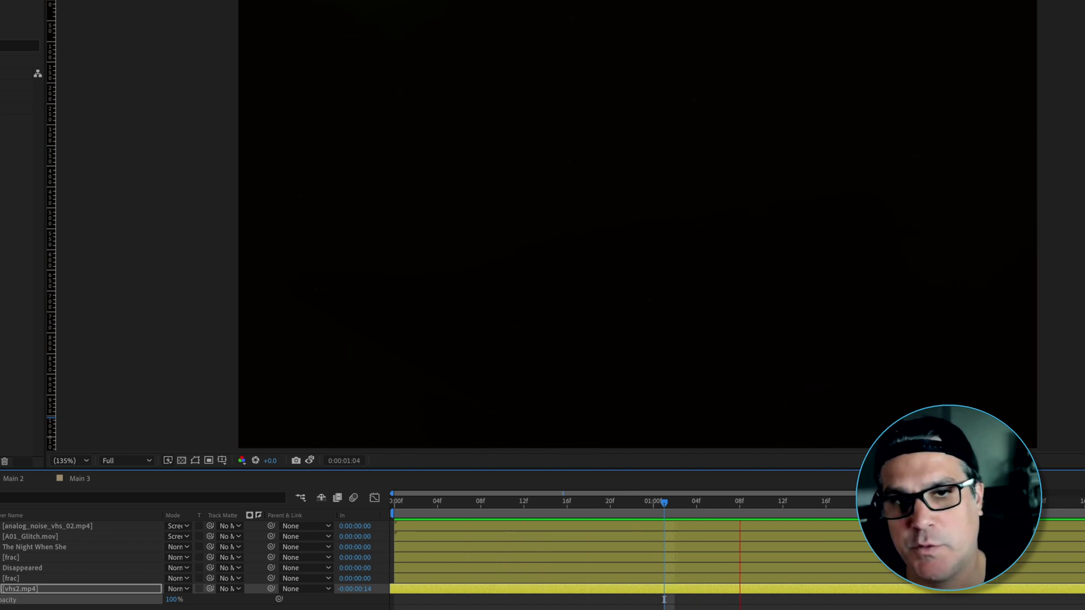
text(2)
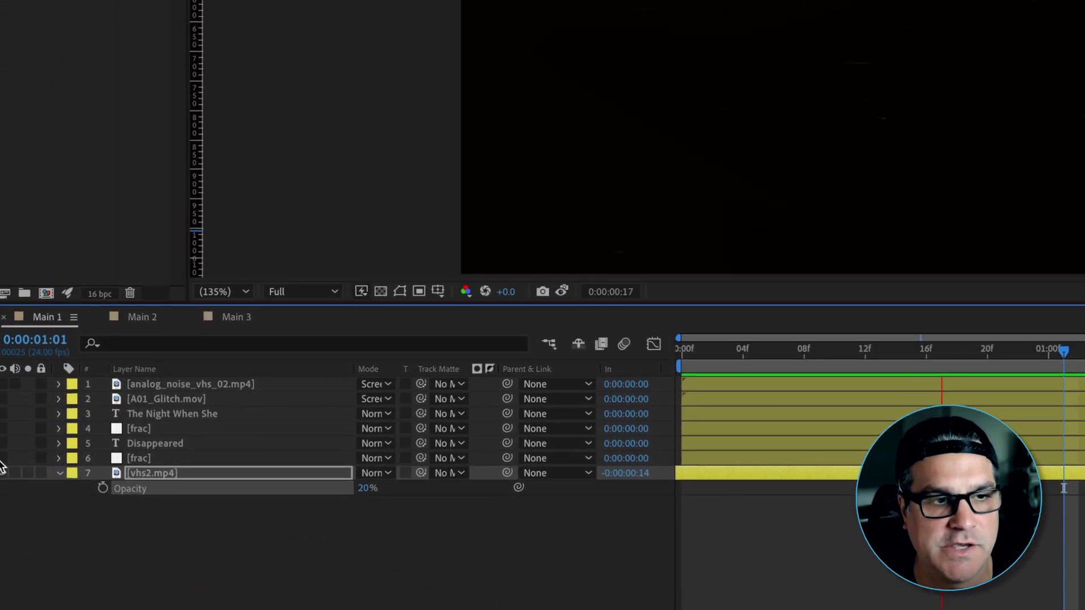
Step: Show layer 6 frac and enable its Tint and 6.0 Gaussian Blur for soft cyan noise
click(4, 458)
click(139, 459)
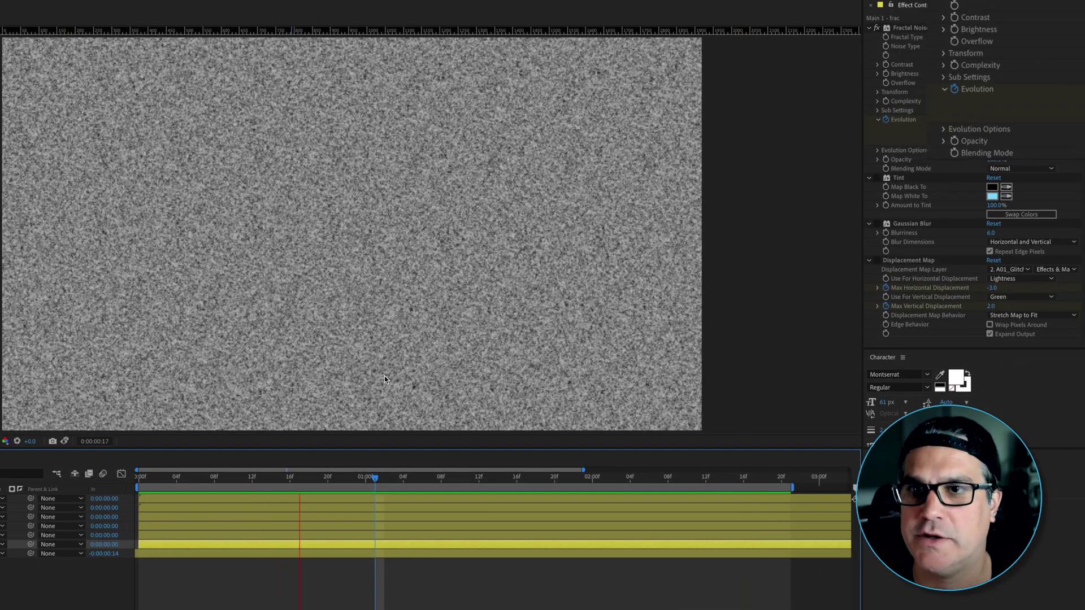
click(910, 27)
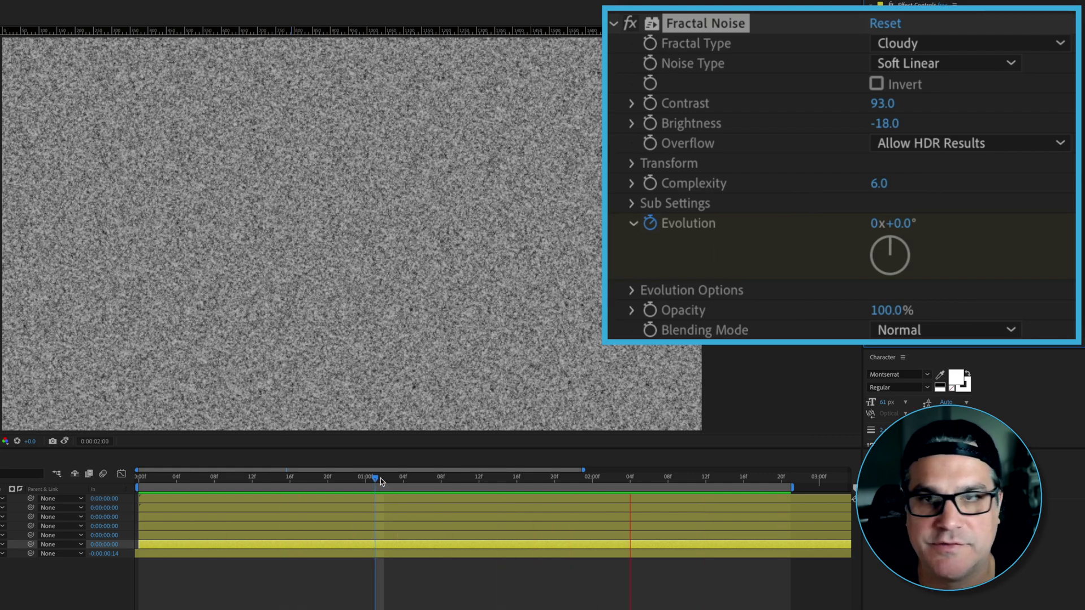
key(u)
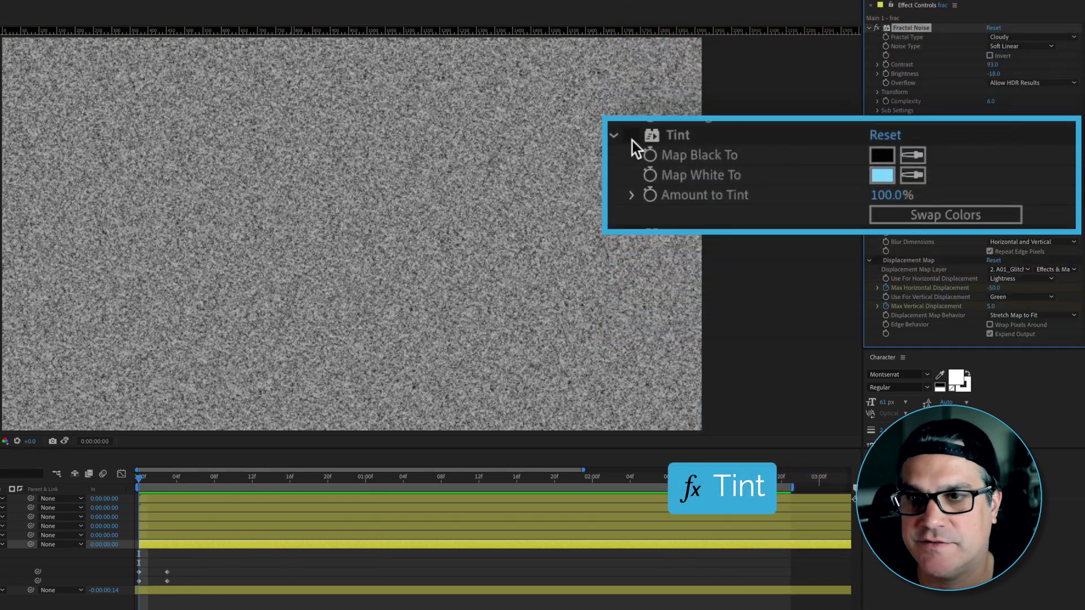
click(631, 141)
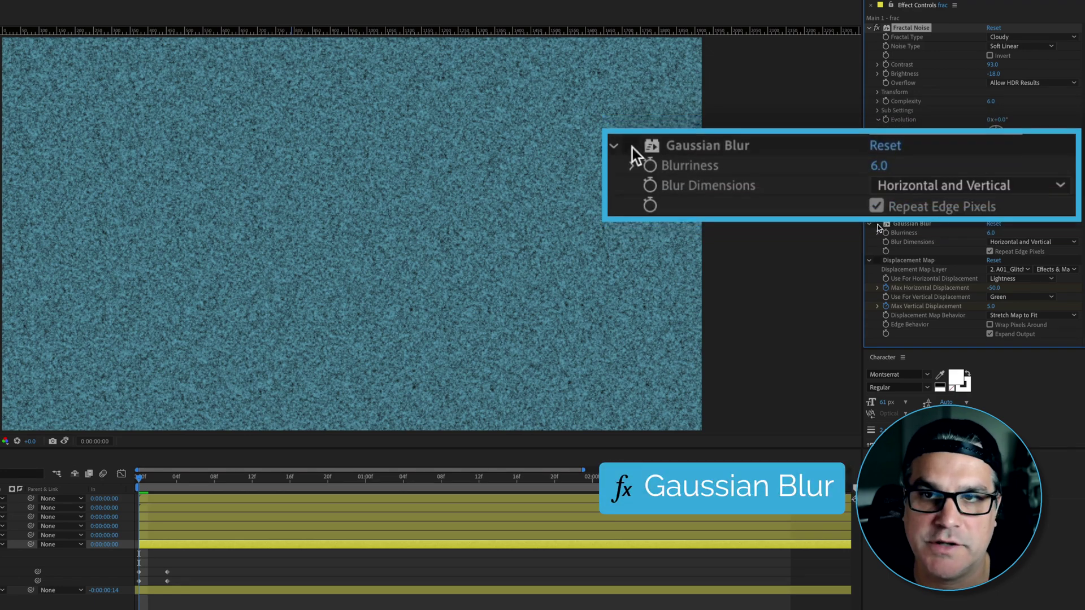
click(879, 226)
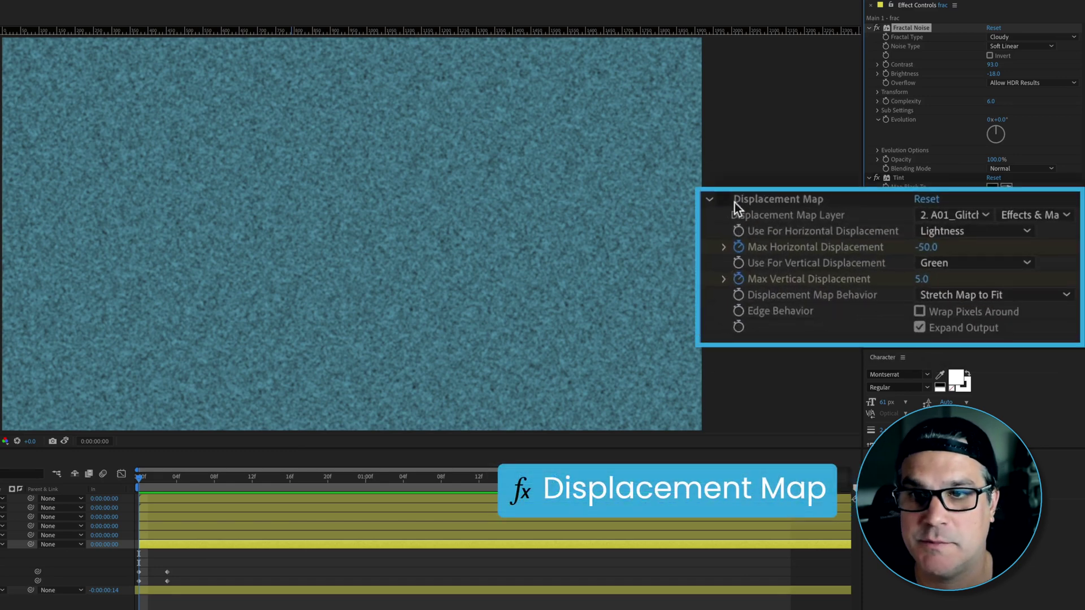
Step: Enable the frac layer's Displacement Map and play the A01_Glitch.mov clip soloed, then unsolo it
click(897, 261)
click(721, 200)
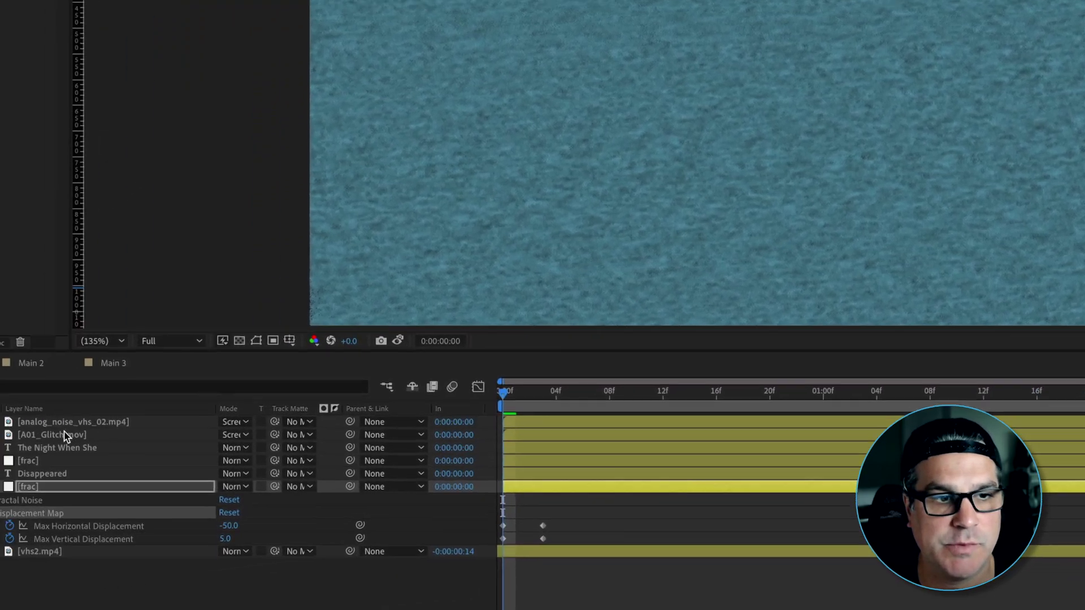
click(0, 508)
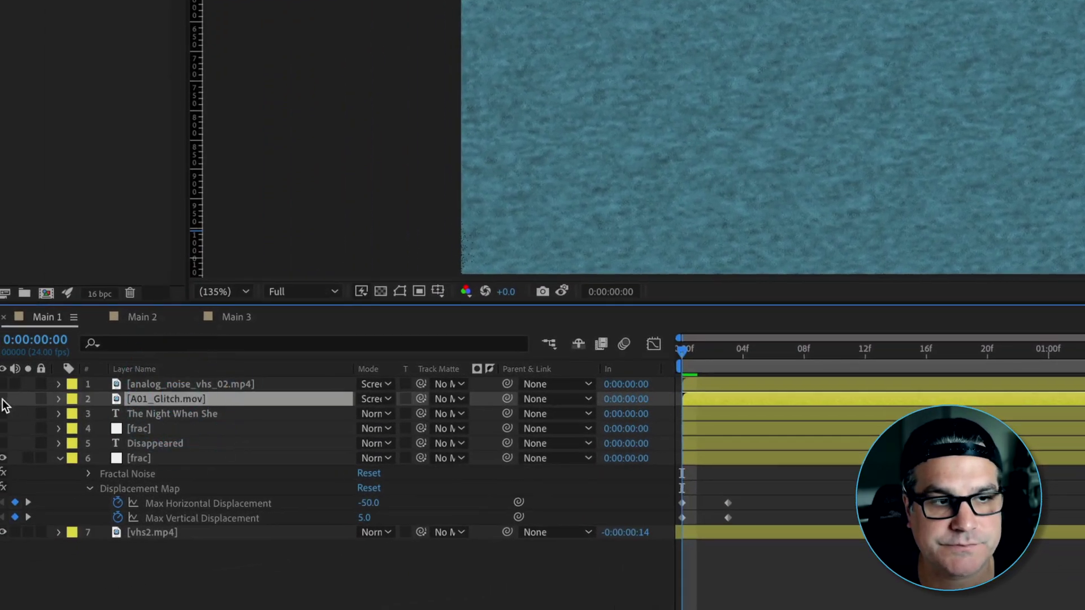
click(26, 400)
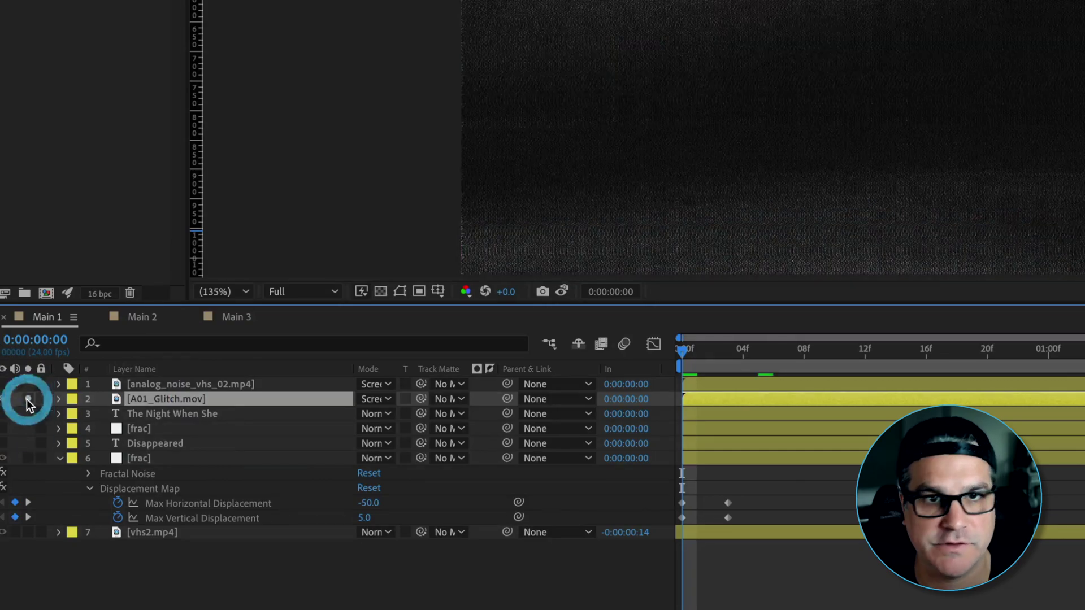
key(space)
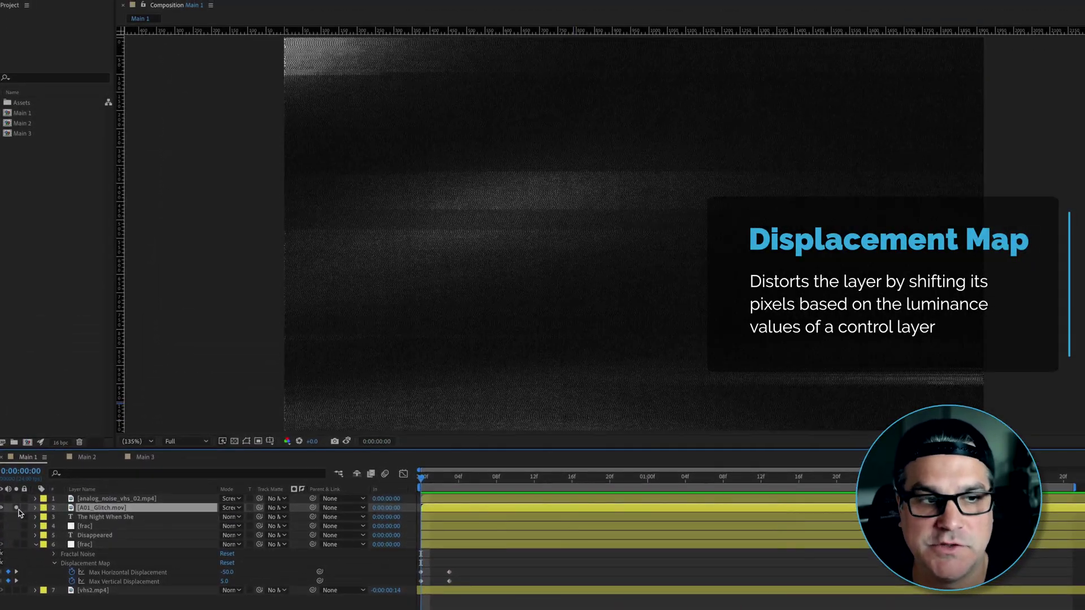
click(15, 508)
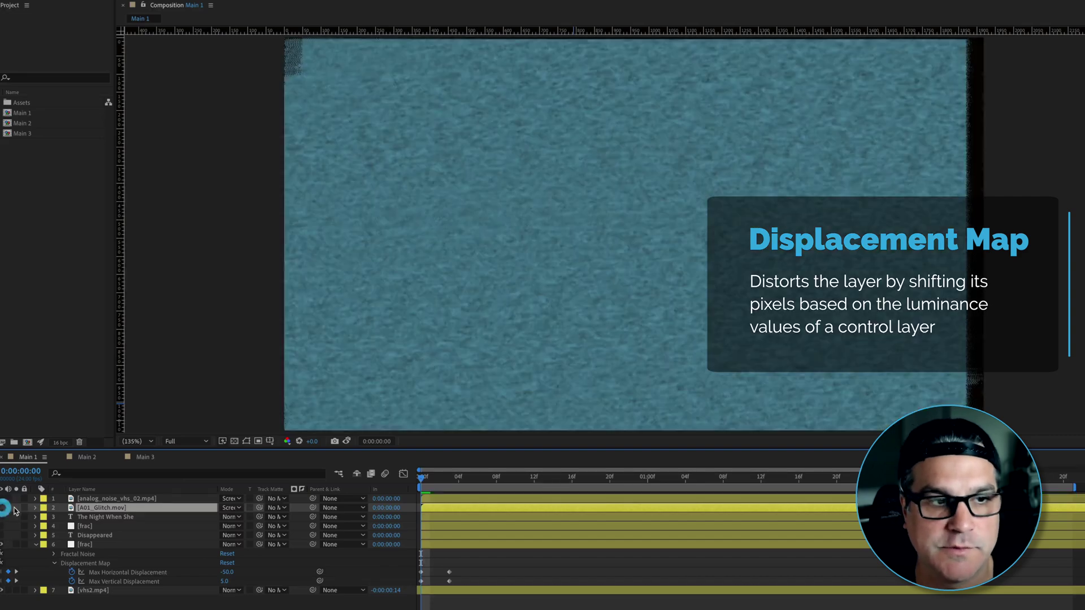
Step: Scrub the frac displacement keyframes from -50.0 horizontal, 5.0 vertical through frame 03 and back
click(111, 546)
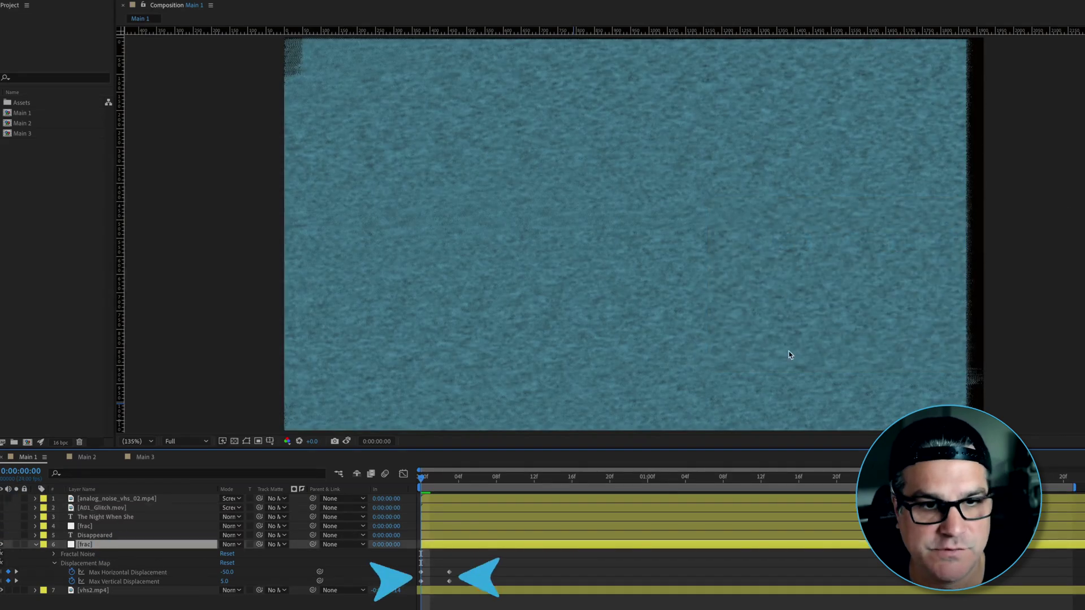
drag(432, 480, 411, 487)
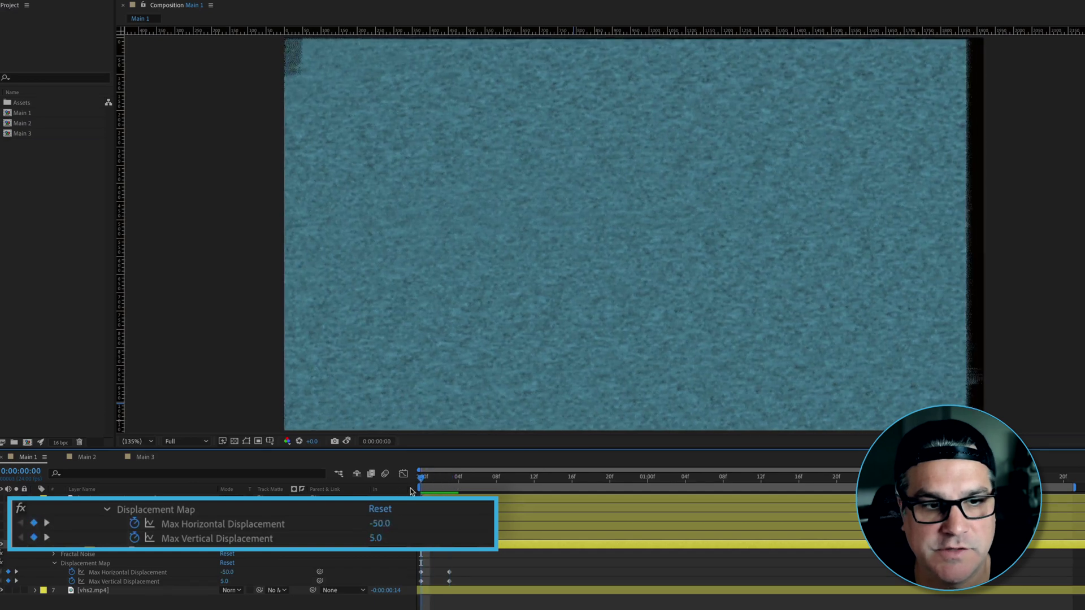
click(446, 483)
drag(447, 484, 400, 489)
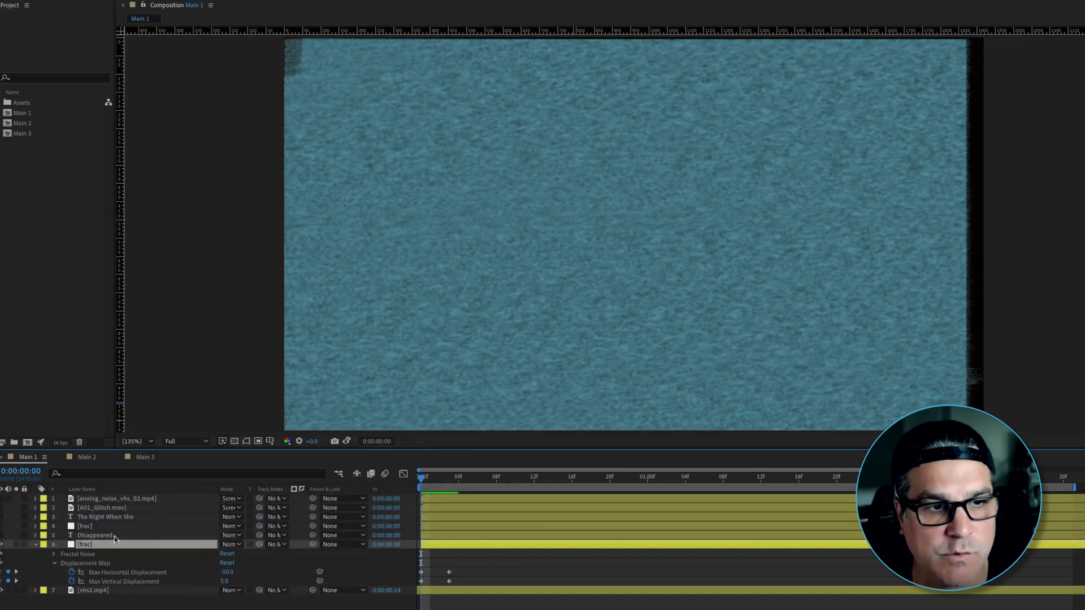
Step: Show layer 5 Disappeared and enable its Fast Box Blur, Displacement Map and Displacement Map 2
click(98, 536)
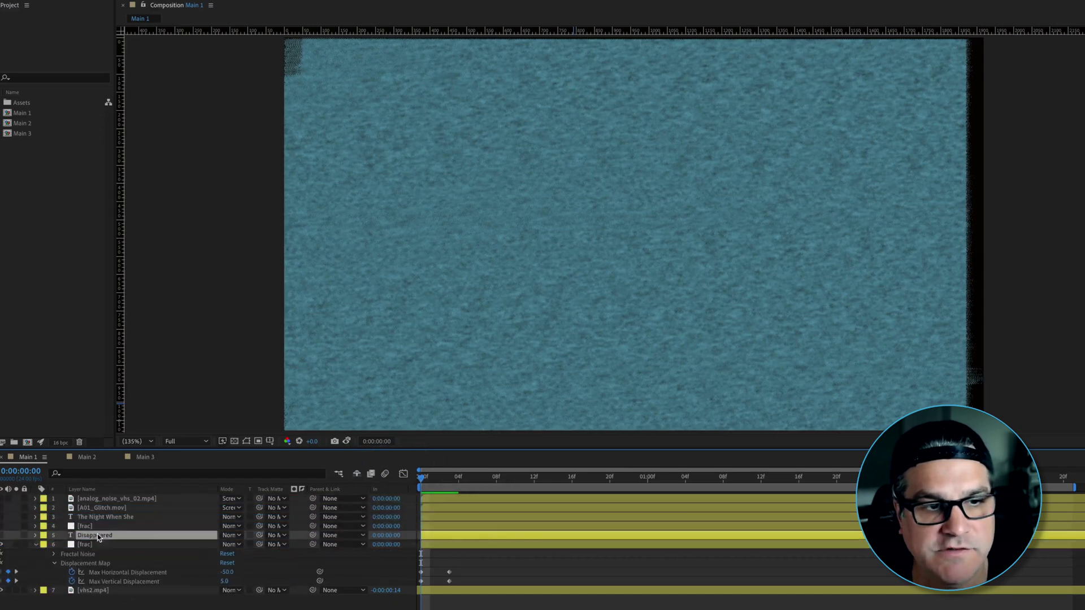
click(2, 536)
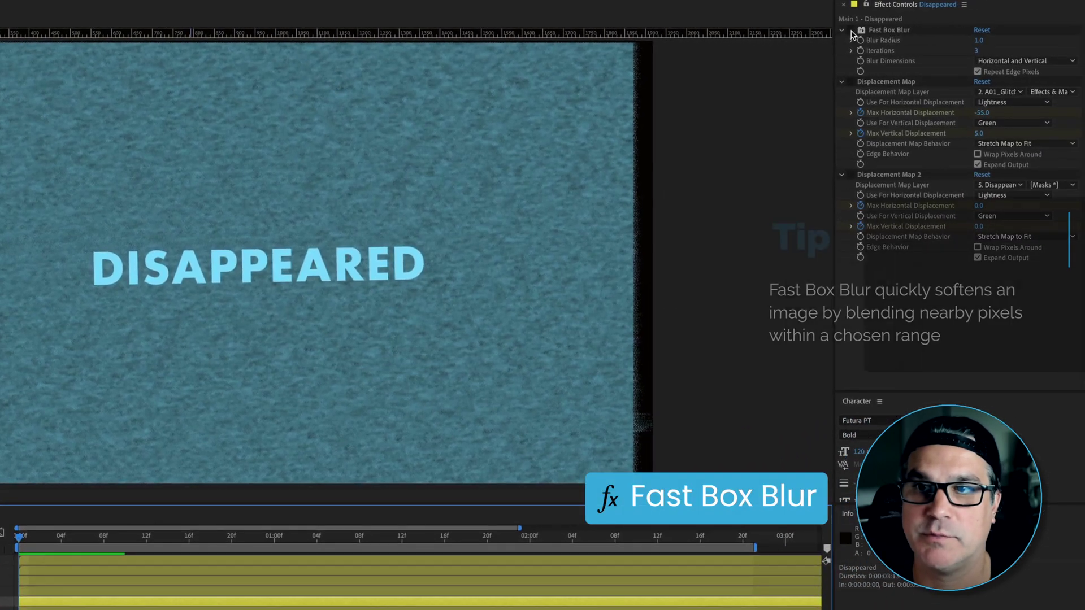
click(851, 33)
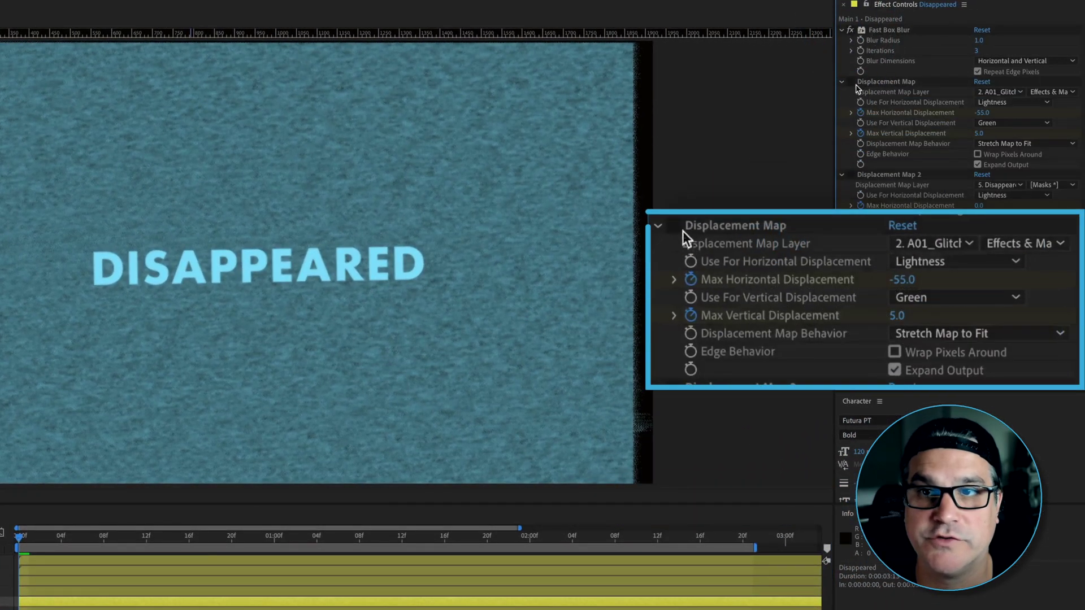
click(850, 82)
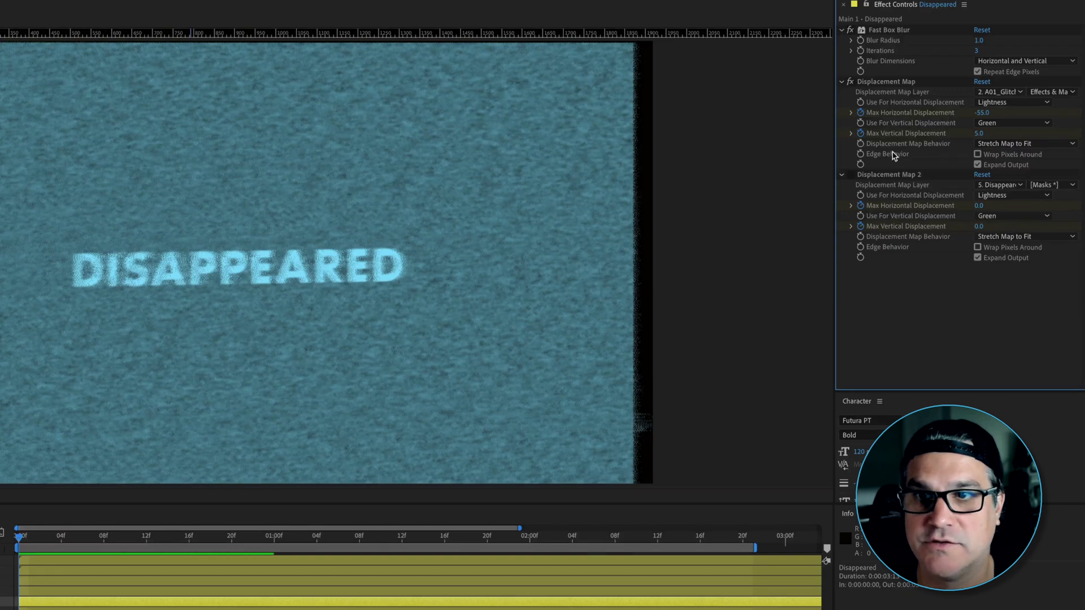
click(901, 179)
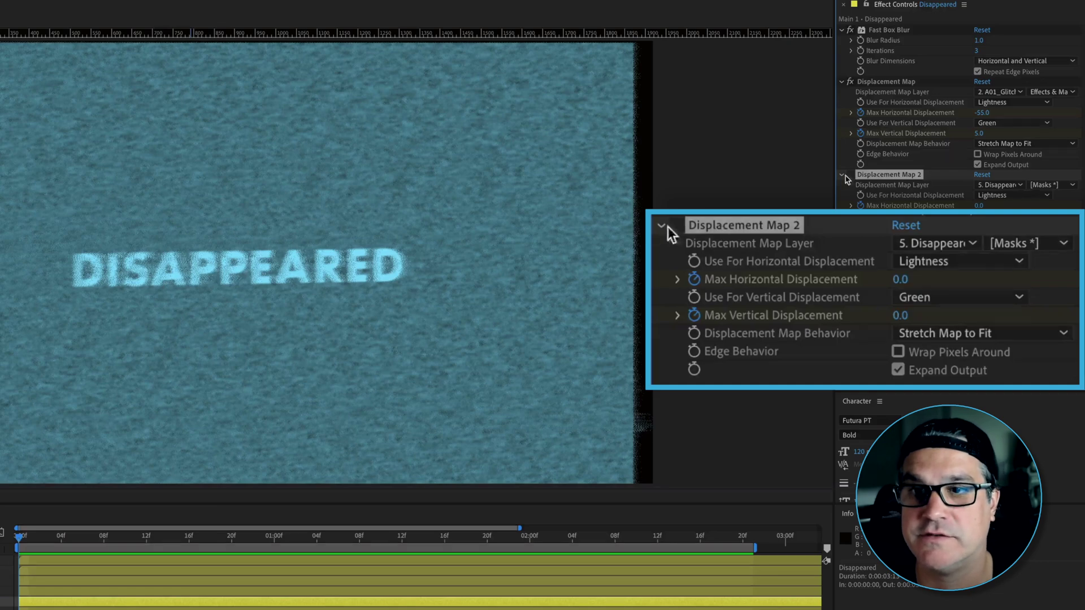
click(851, 175)
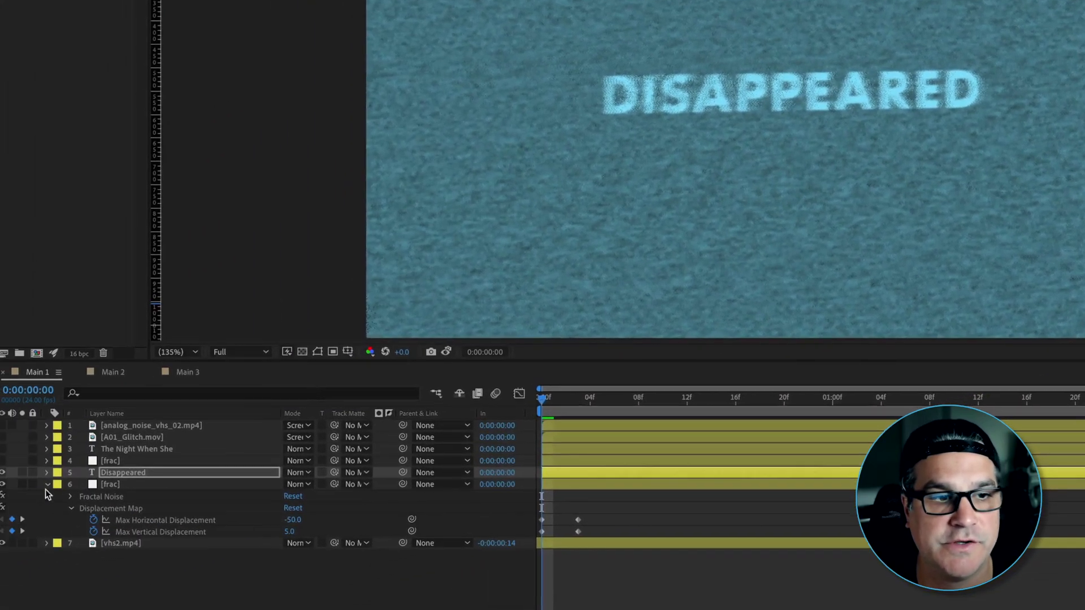
Step: Set frac's Track Matte to 5. Disappeared, then reveal Disappeared's keyframed Displacement Maps
click(47, 485)
click(113, 484)
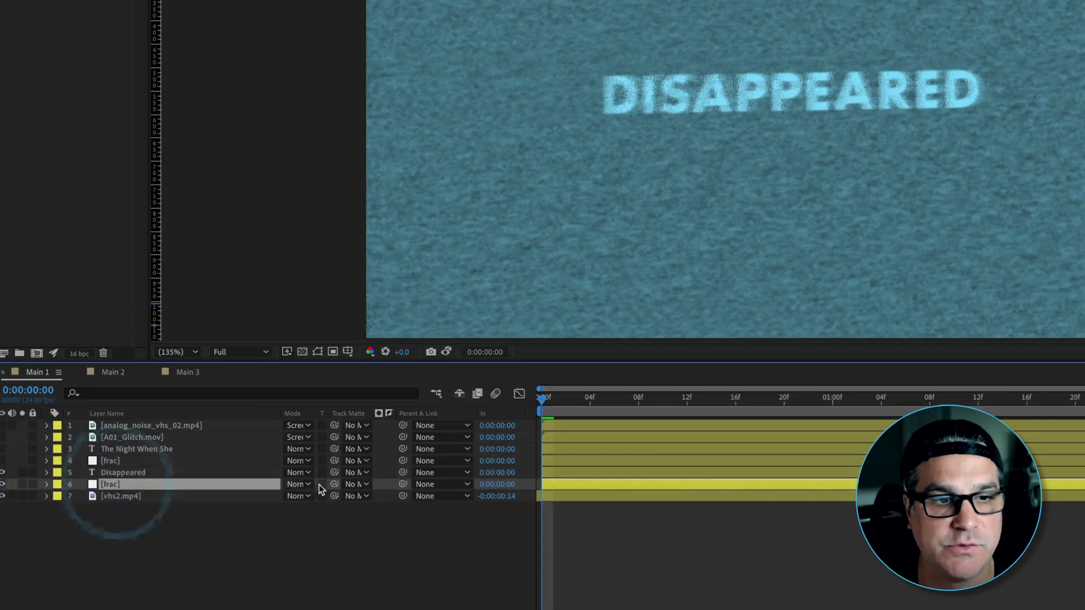
click(361, 484)
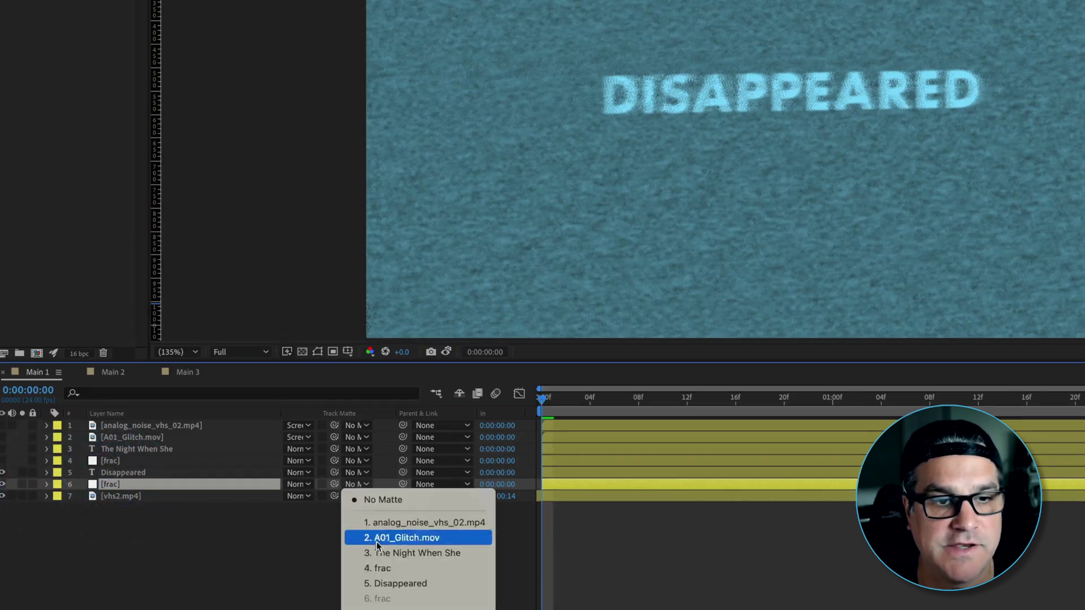
click(380, 584)
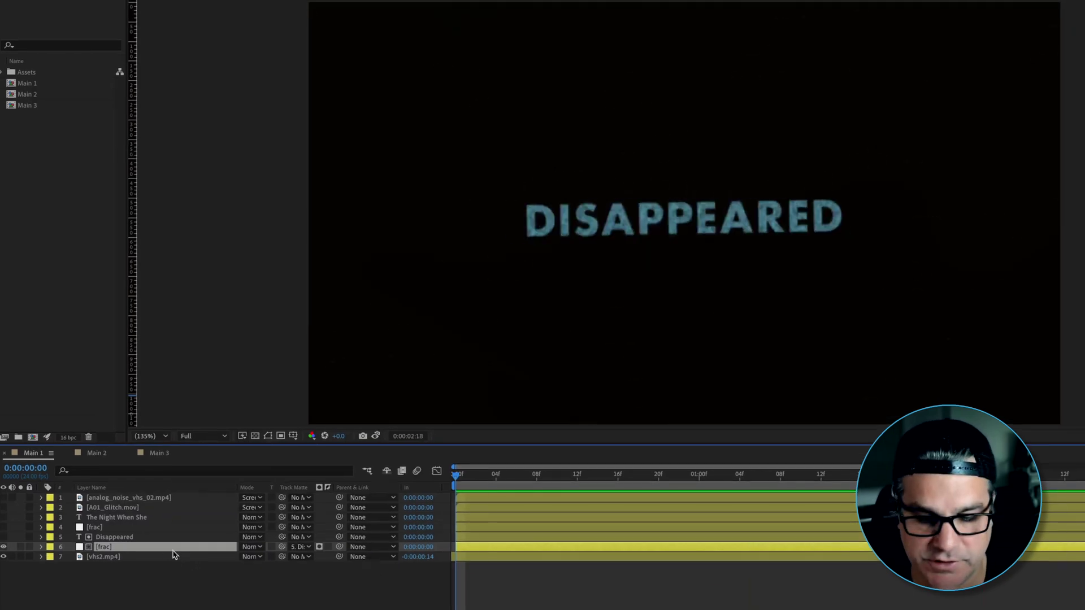
click(151, 537)
key(u)
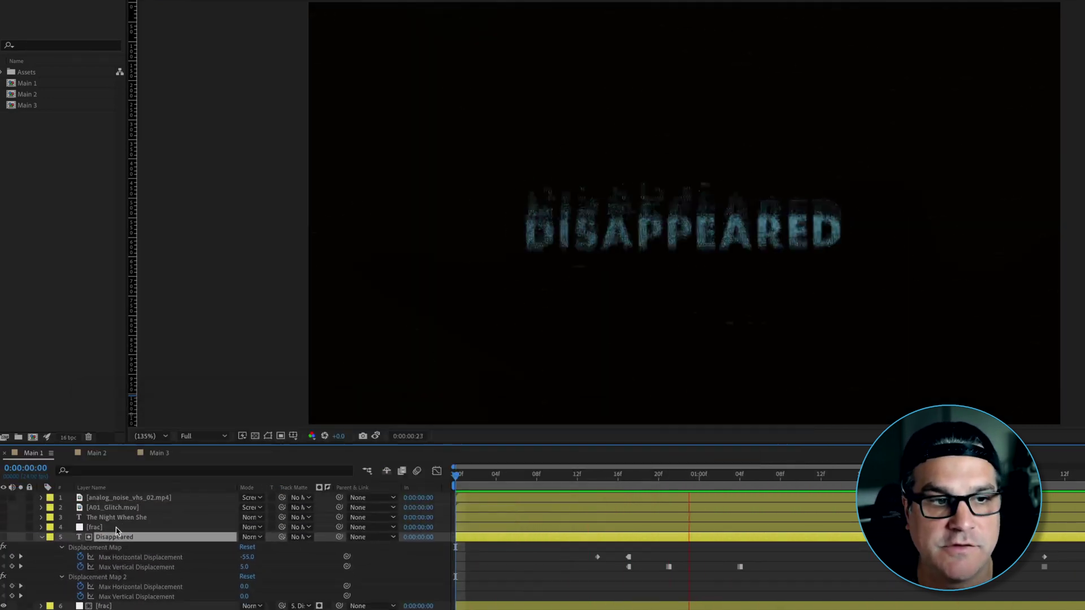
Step: Show layer 4 frac, enable its Tint and Gaussian Blur, and matte it to 3. The Night When She
click(116, 527)
click(4, 528)
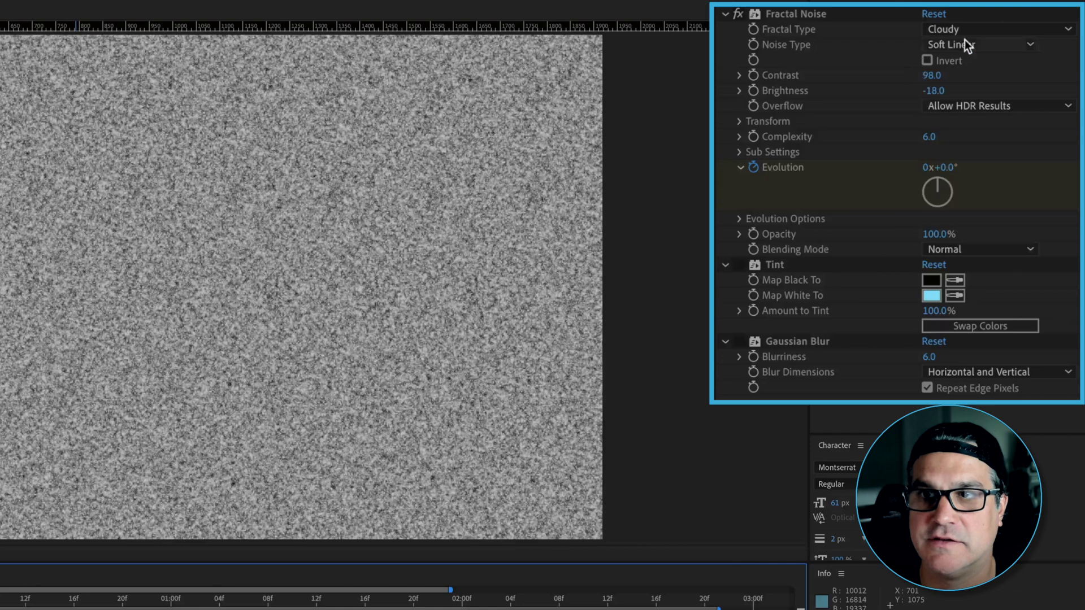
click(739, 265)
click(737, 342)
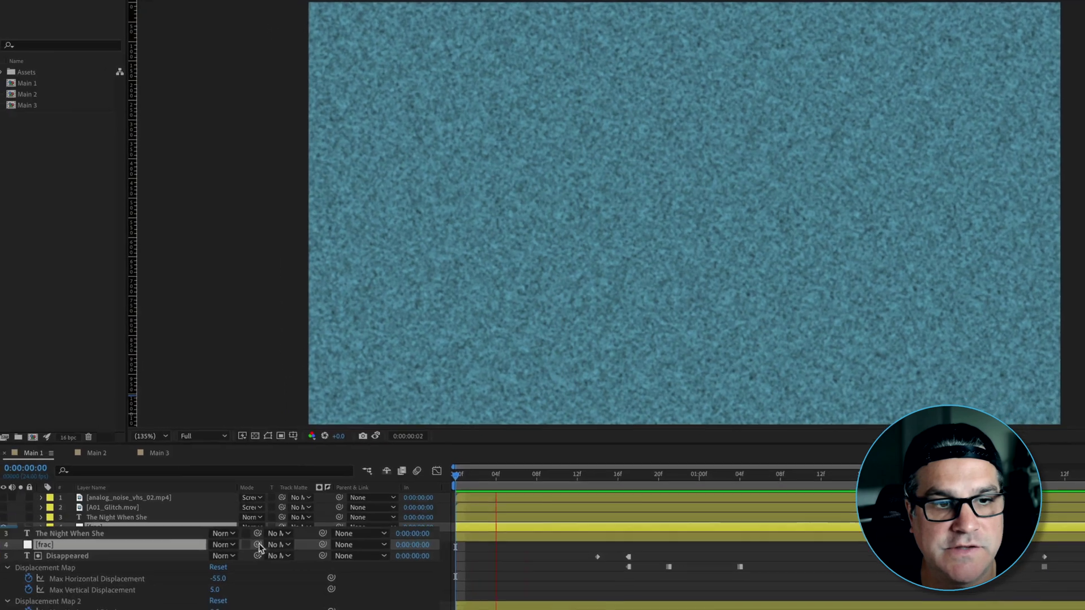
click(277, 545)
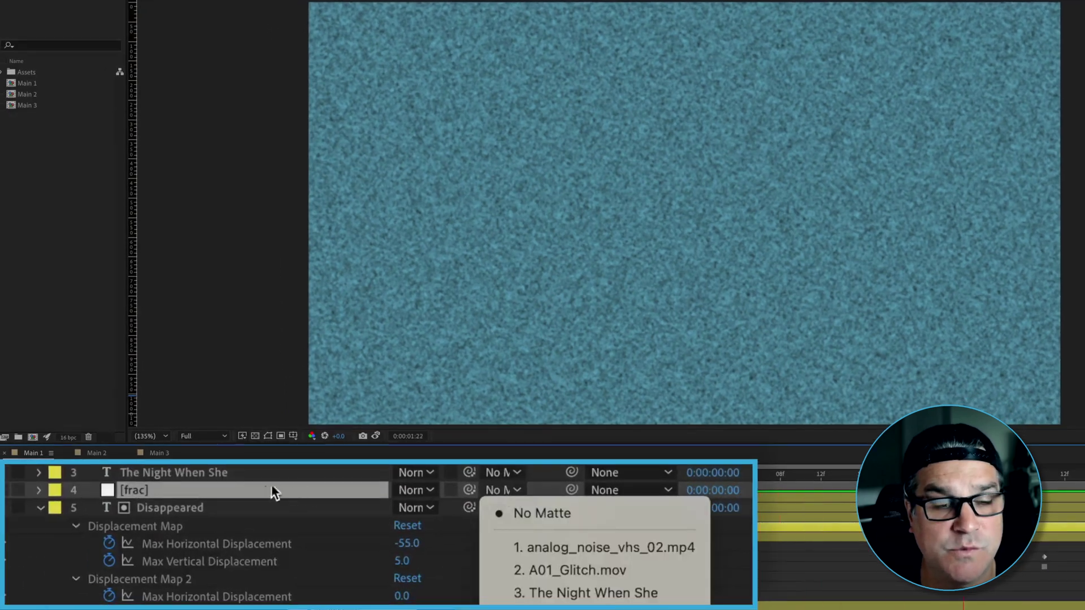
click(576, 590)
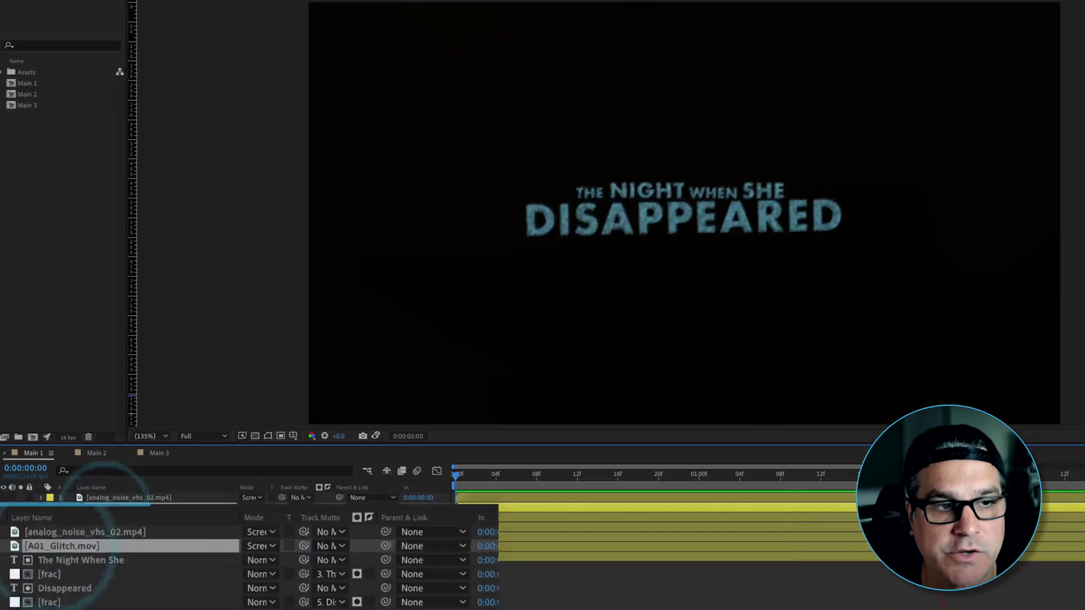
Step: Show A01_Glitch.mov with Fast Box Blur in Screen mode, and turn on analog_noise_vhs_02.mp4
click(14, 513)
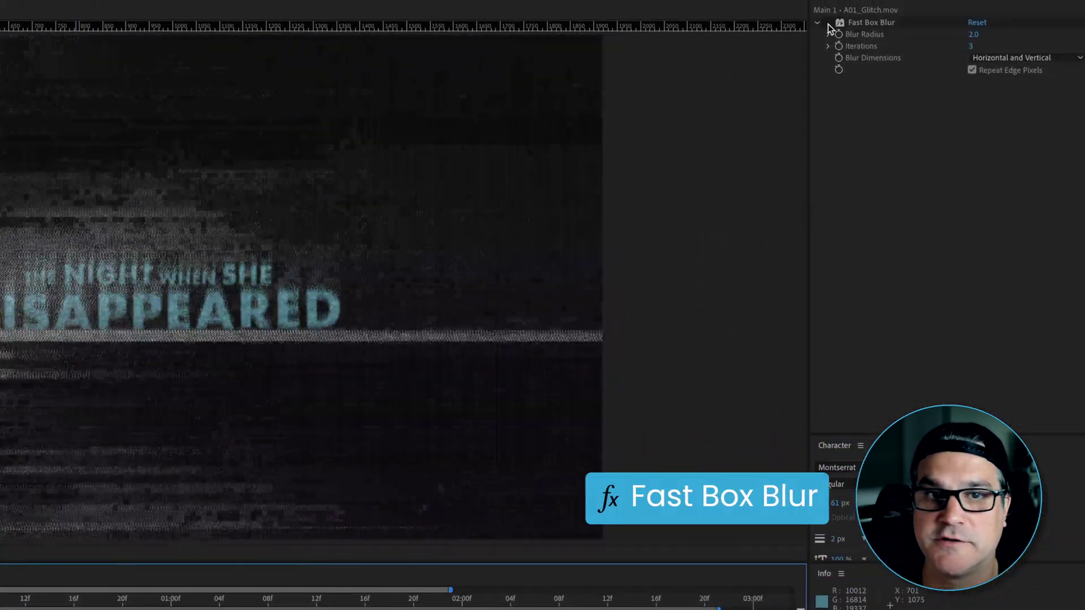
click(829, 24)
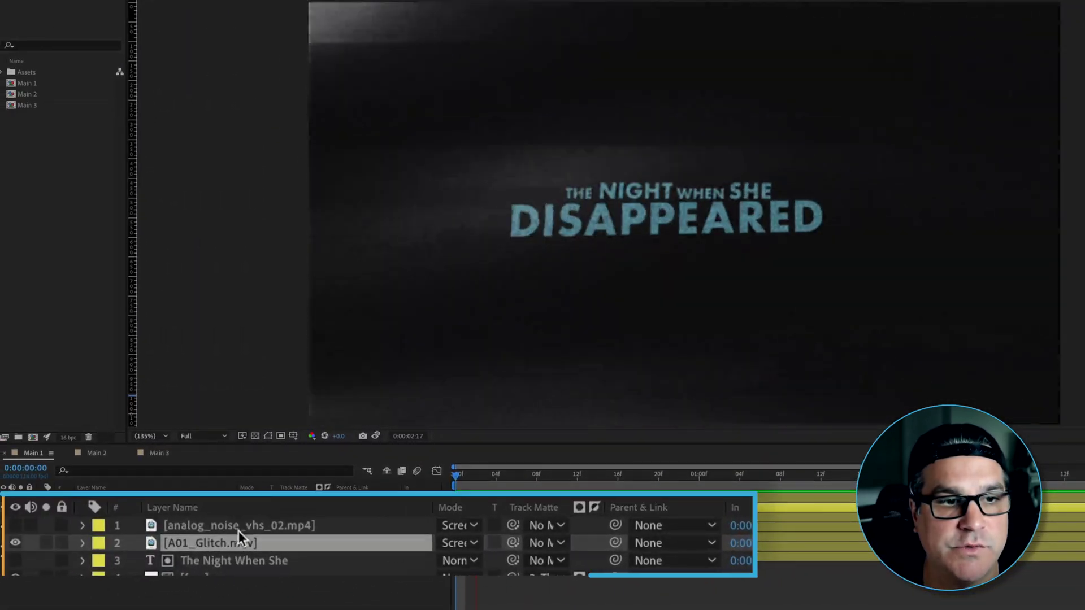
click(116, 505)
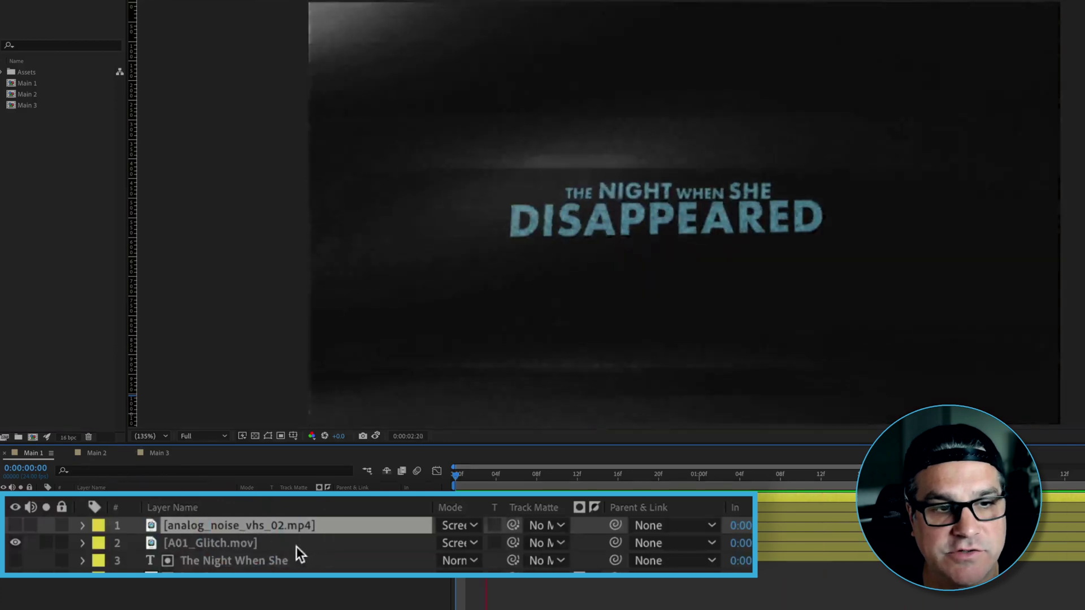
click(297, 545)
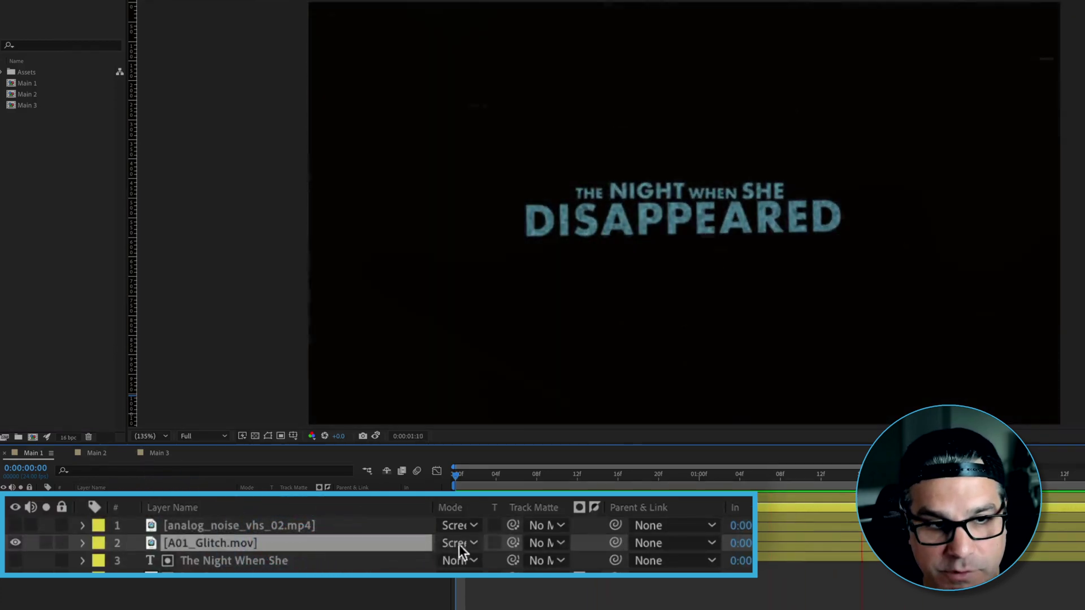
click(459, 543)
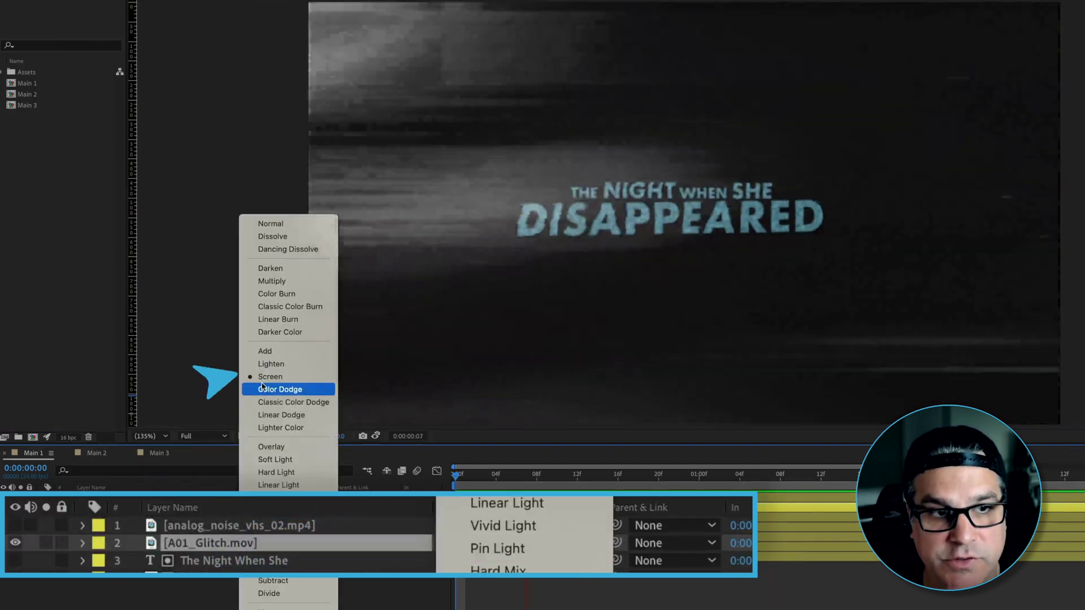
click(190, 455)
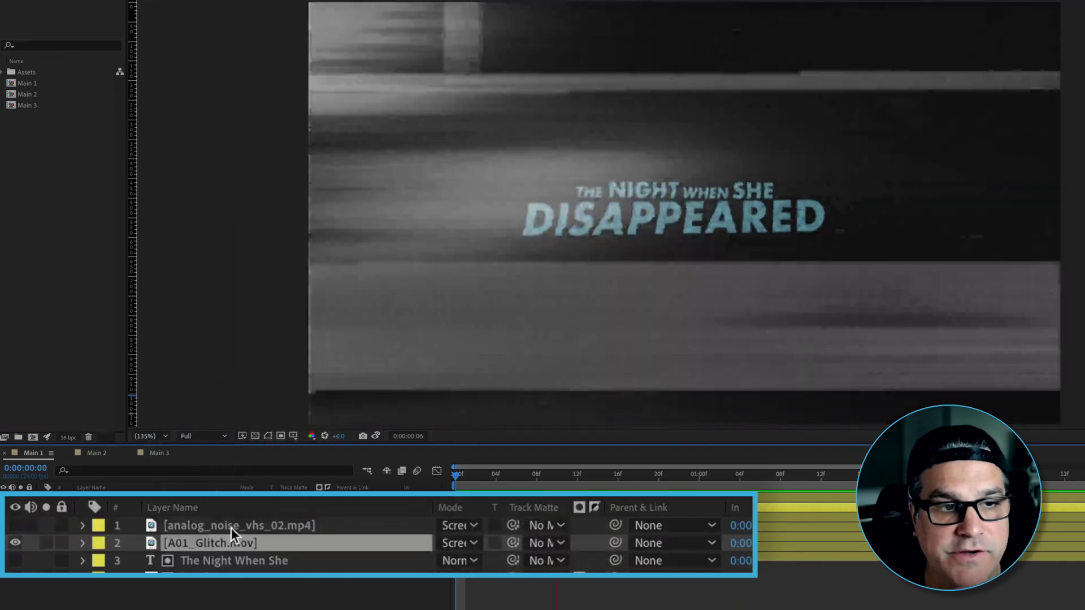
click(231, 526)
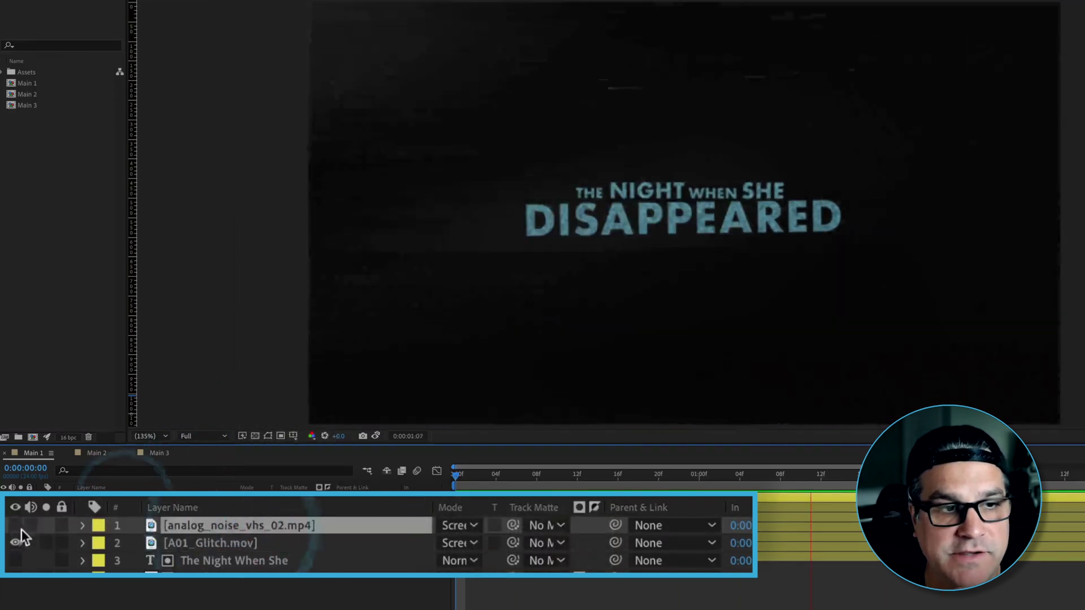
click(15, 526)
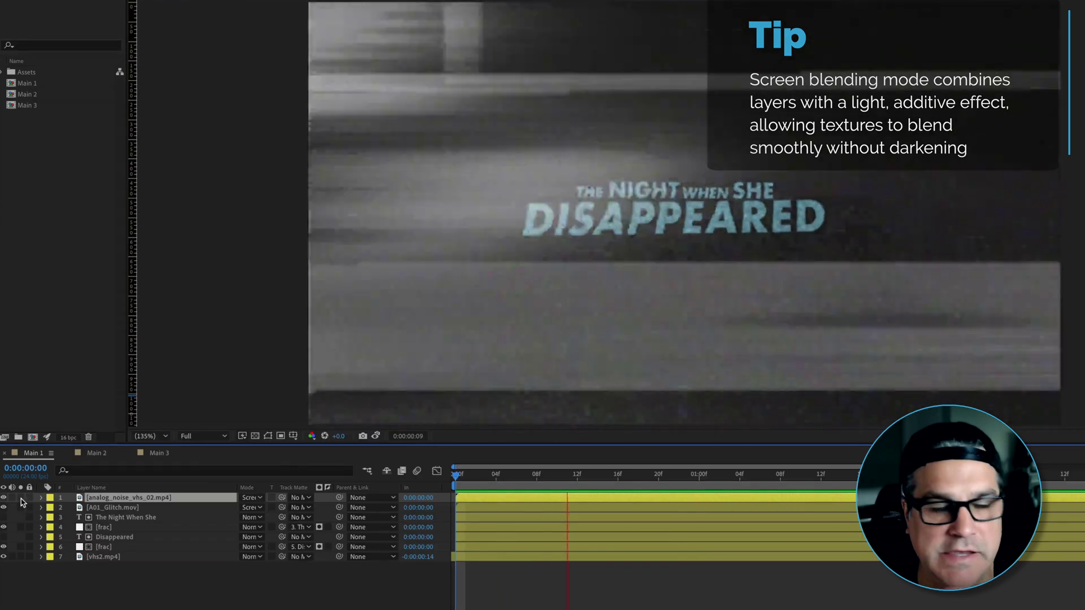
click(21, 499)
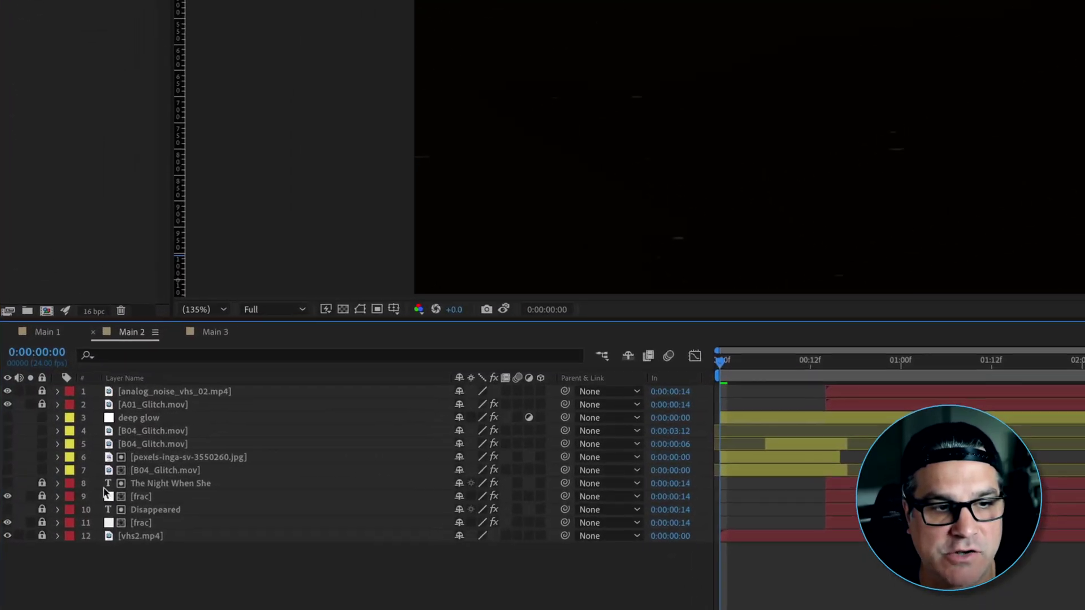
Step: Open Main 2, set the time to 0:00:00:14, and select the late-starting title and frac layers
click(46, 321)
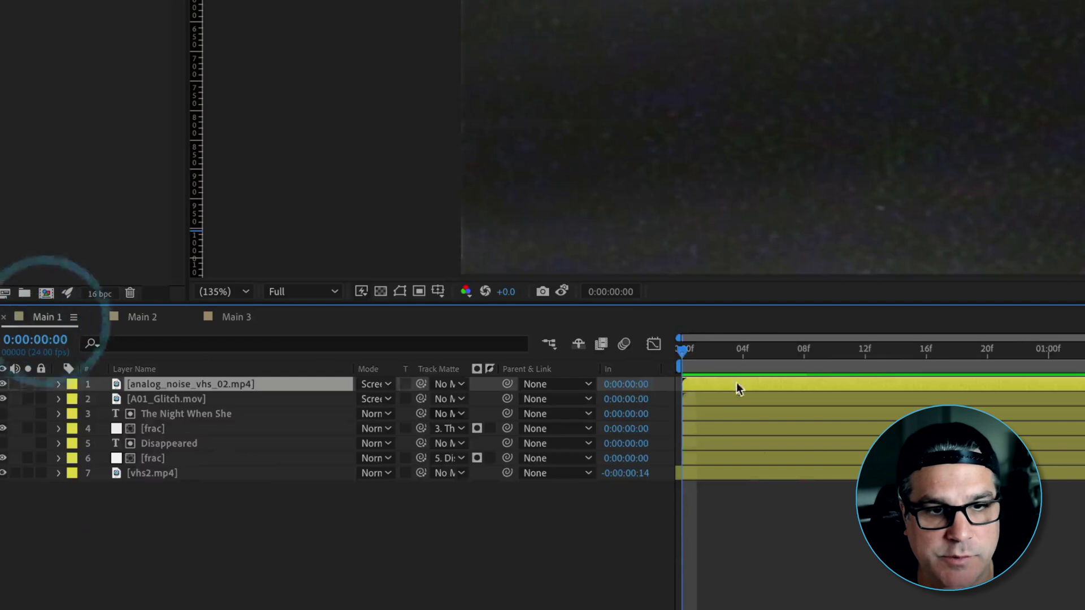
click(142, 319)
drag(853, 365, 919, 376)
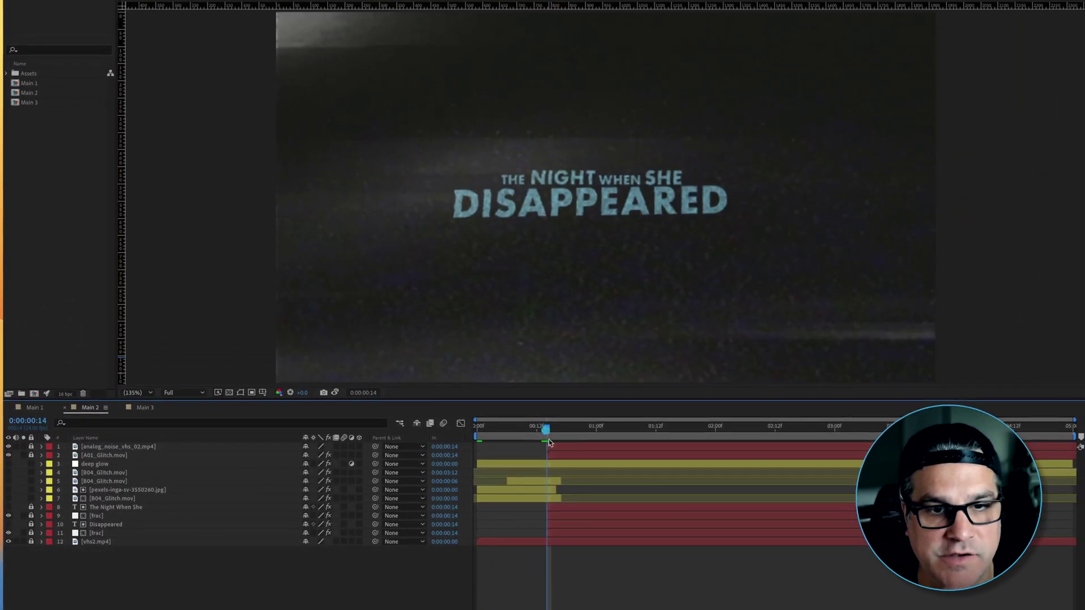
click(545, 430)
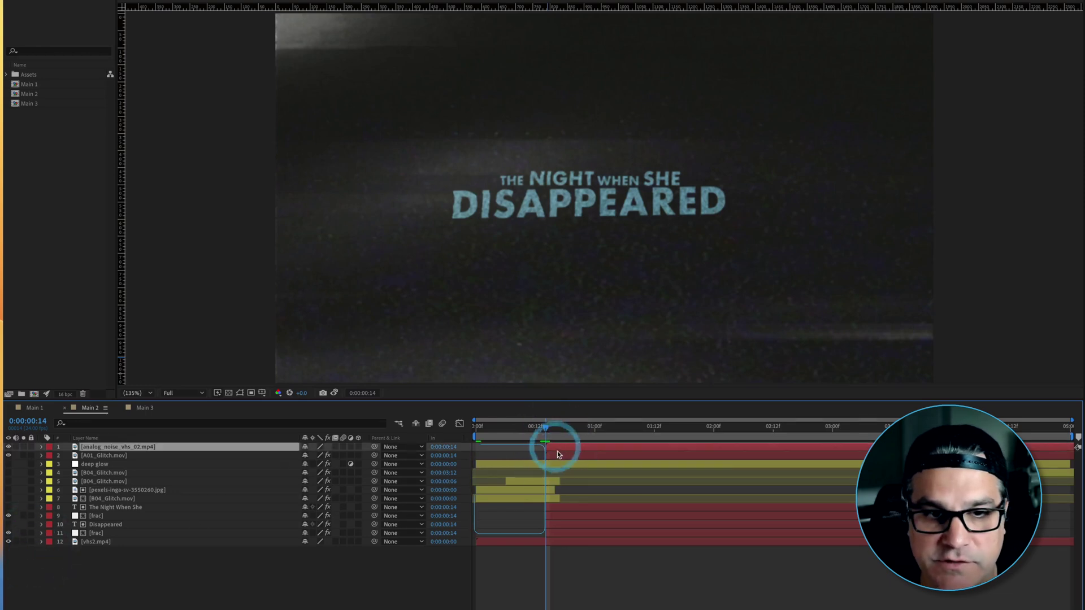
shift+click(561, 506)
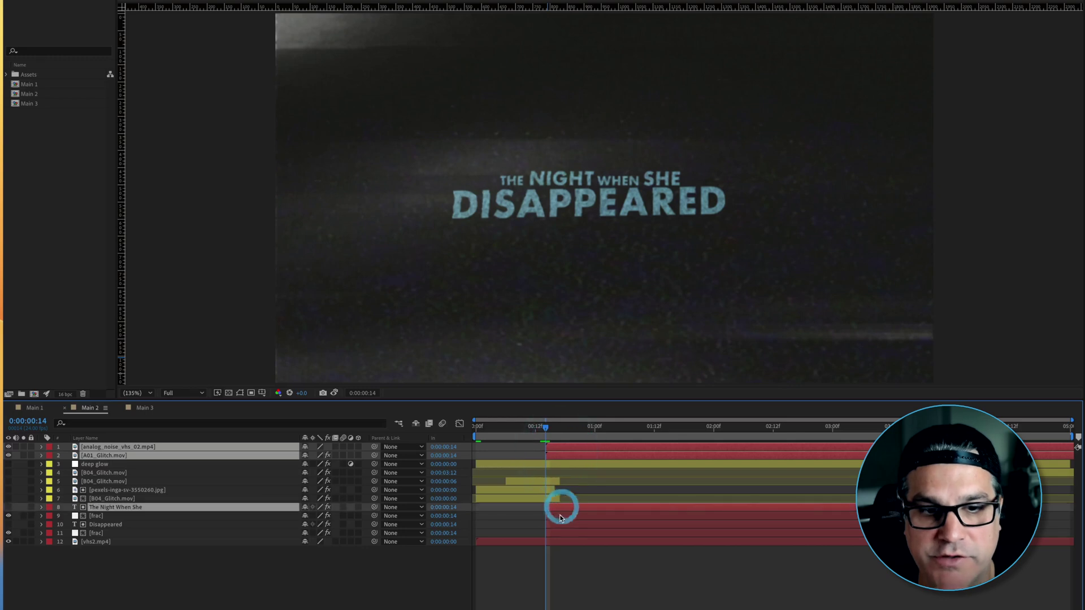
shift+click(561, 516)
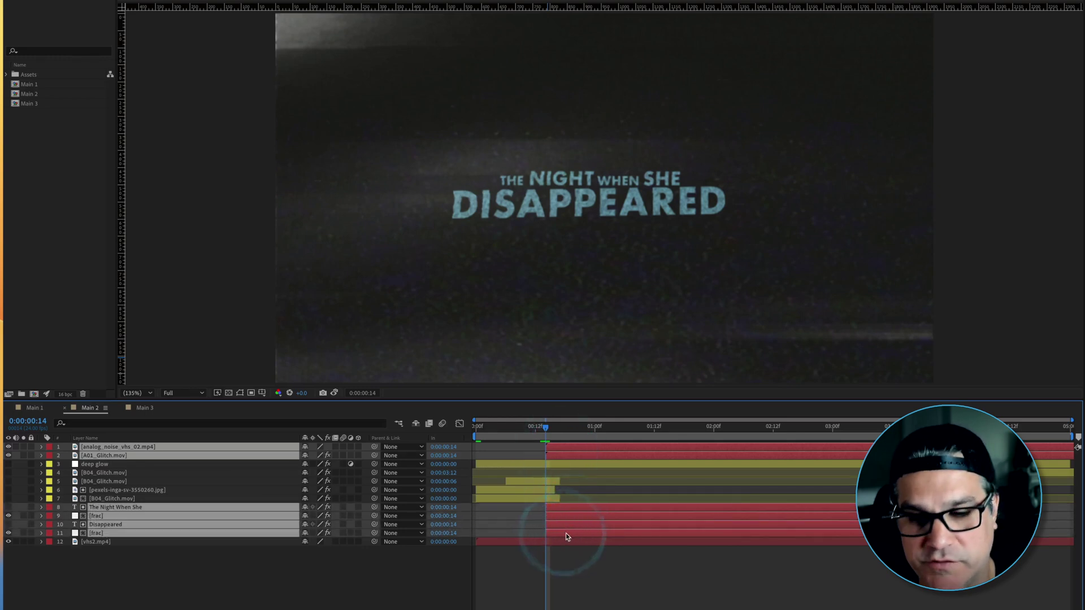
Step: Scrub back through the opening frames to the start and select the deep glow layer
drag(546, 431, 508, 432)
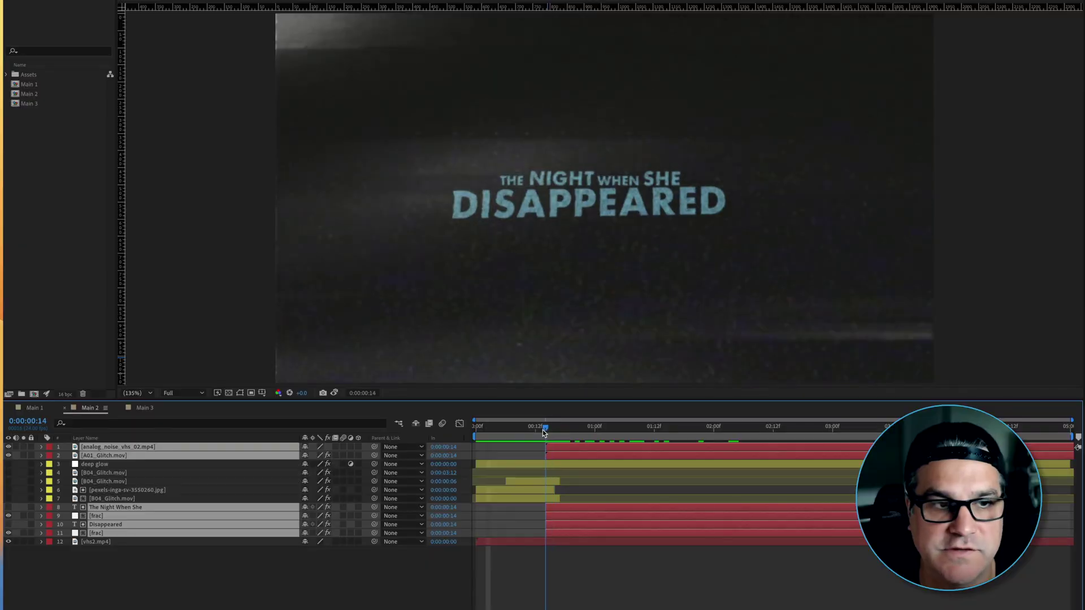
drag(552, 428, 495, 428)
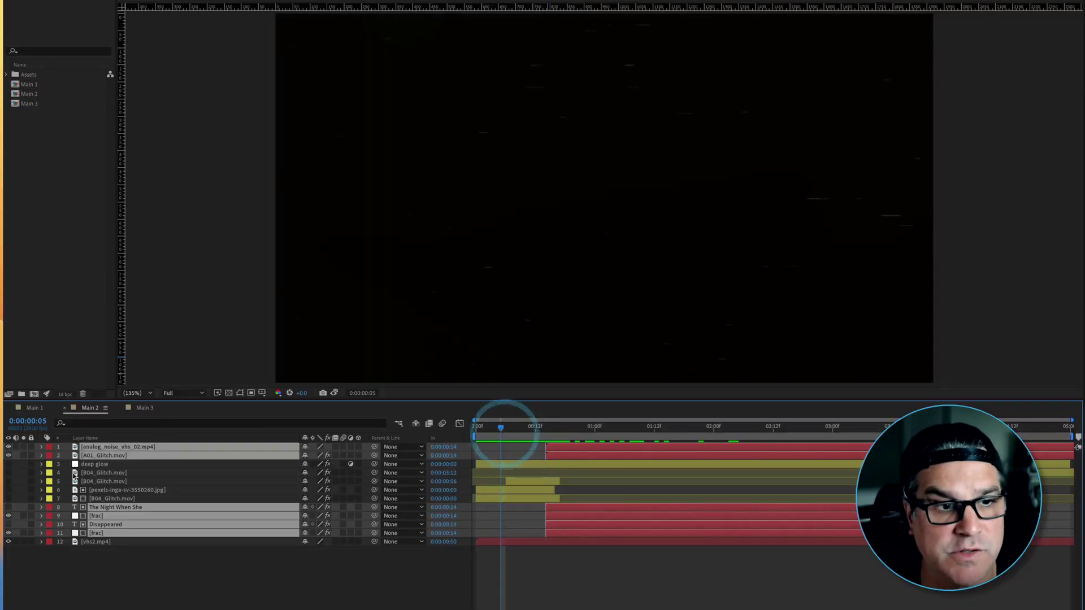
click(94, 465)
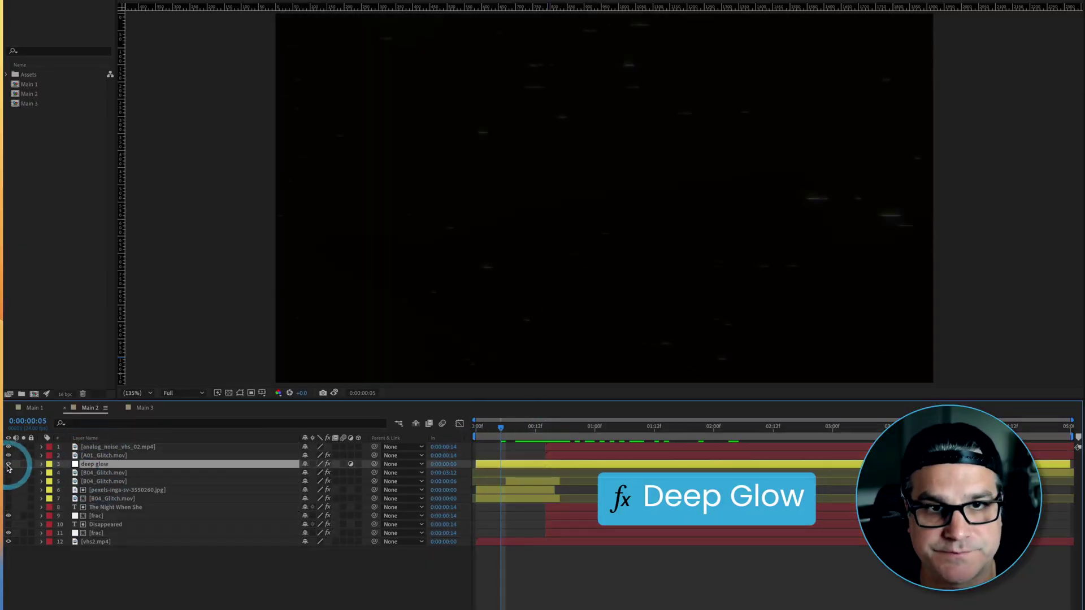
drag(506, 430, 624, 433)
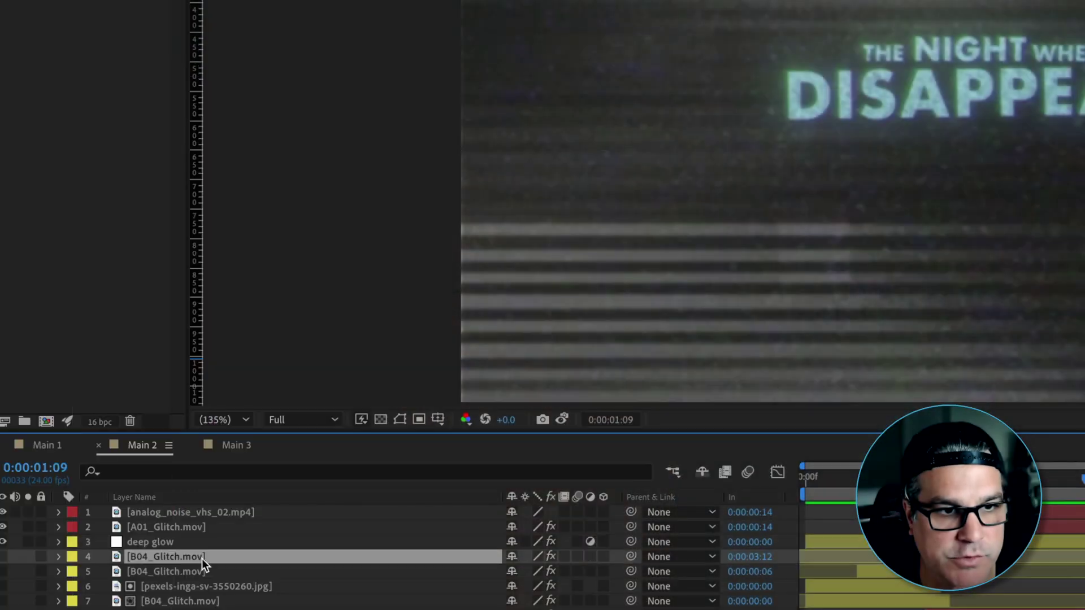
Step: Select B04_Glitch.mov and preview its frames from where the clip begins at 3:12
click(202, 559)
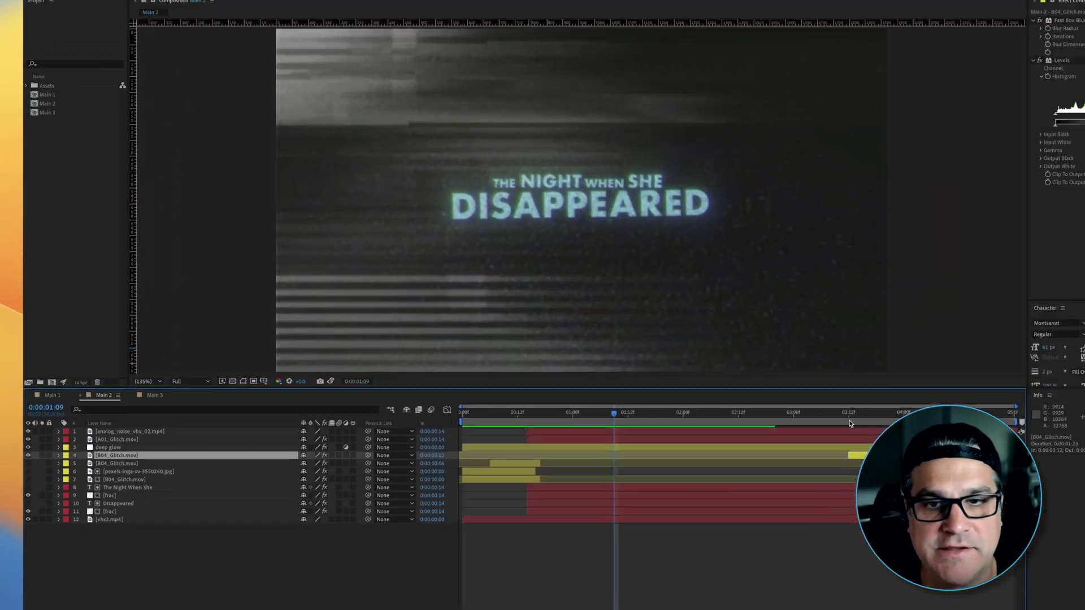
click(735, 405)
drag(750, 407, 730, 421)
Step: Solo both B04_Glitch.mov clips, scrub around frame 10, and inspect their Levels effect
click(44, 438)
click(442, 402)
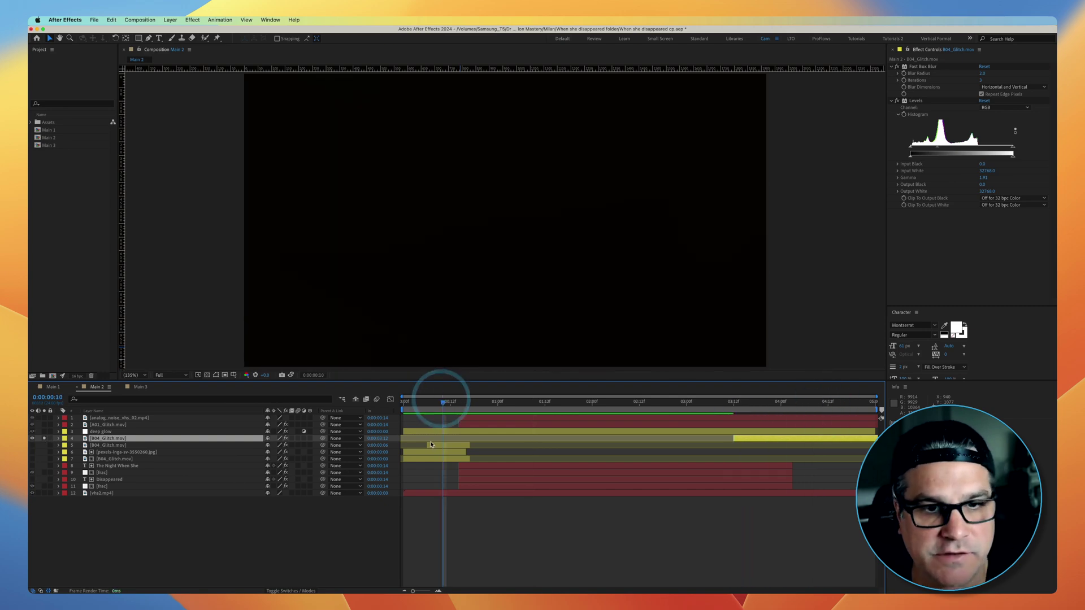
click(443, 446)
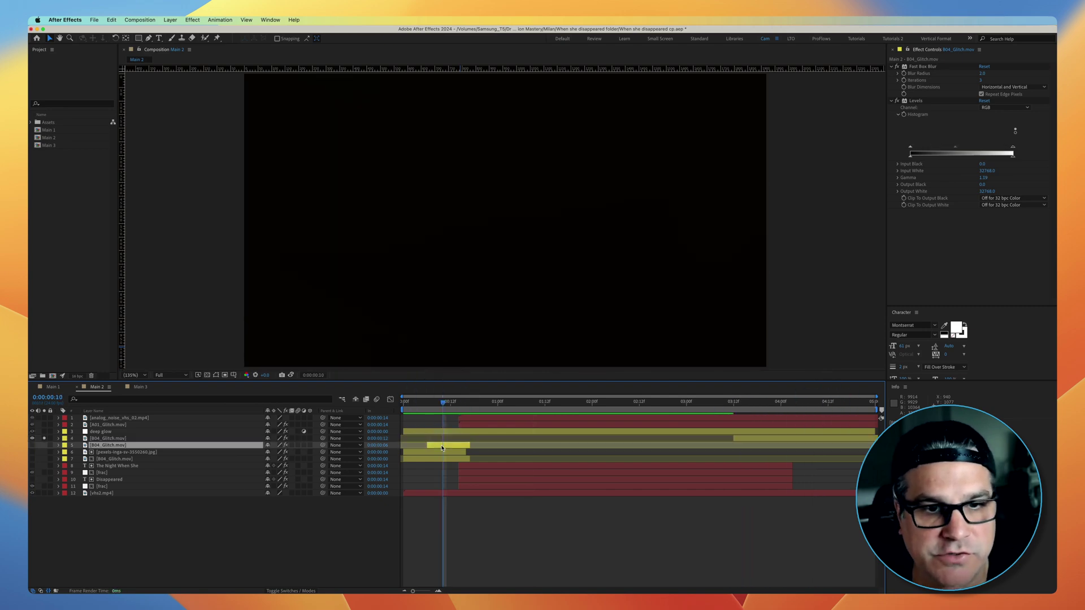
click(45, 446)
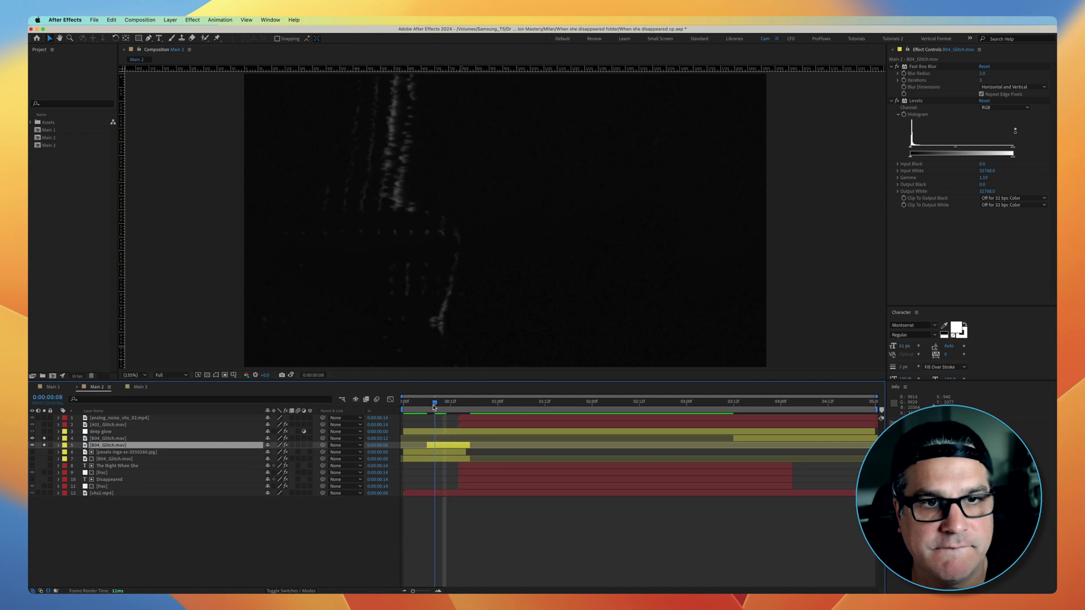
mouse_move(434, 407)
mouse_down()
mouse_move(418, 408)
mouse_move(438, 412)
mouse_up()
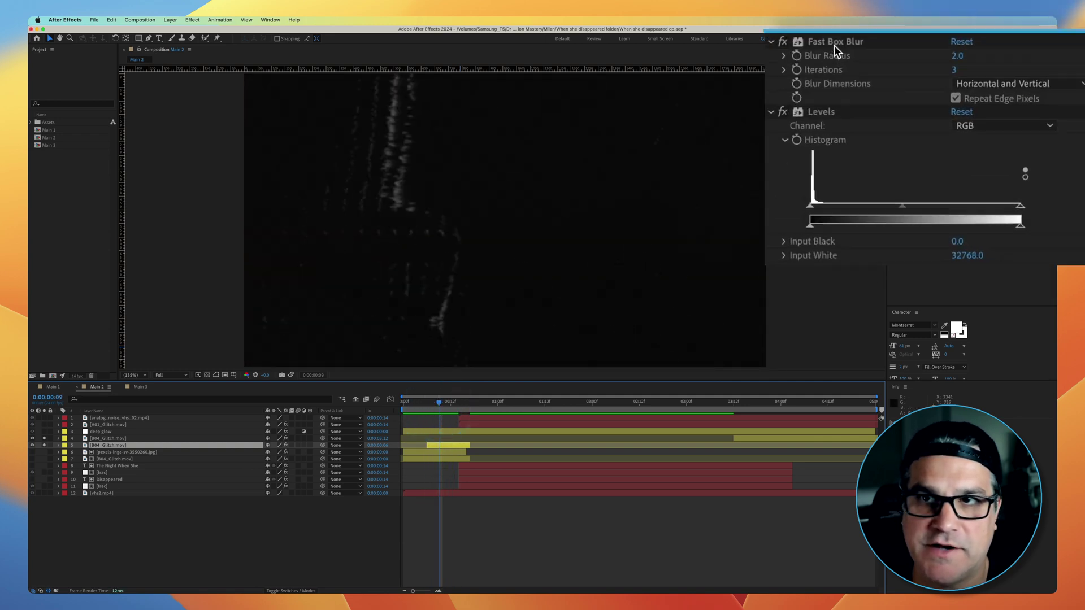
click(749, 138)
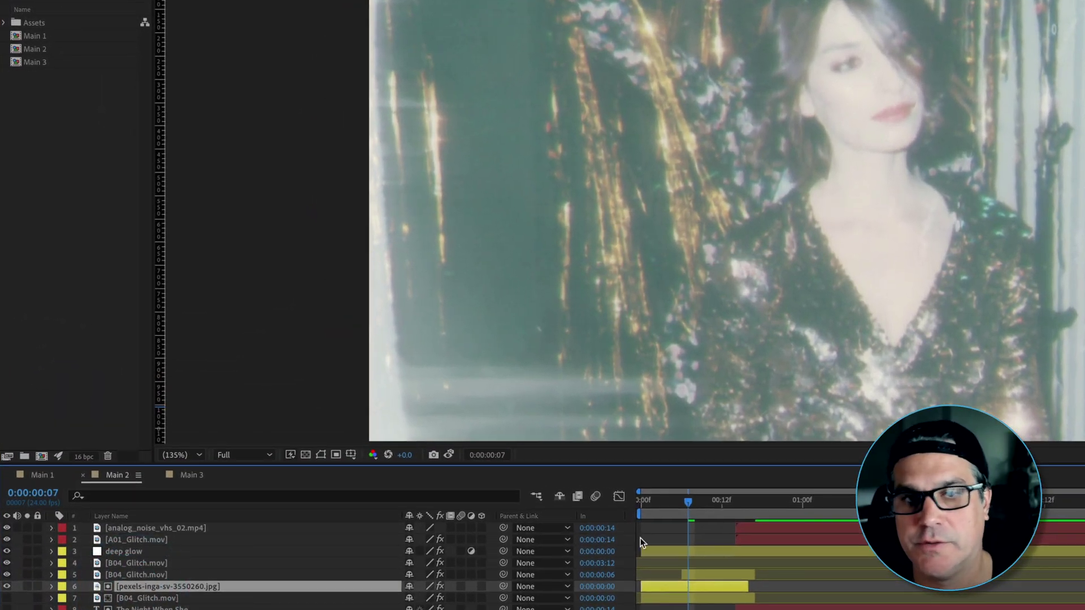
Step: Scrub frames 7 to 12 and solo the lower B04_Glitch.mov clip, layer 7
drag(685, 505, 722, 520)
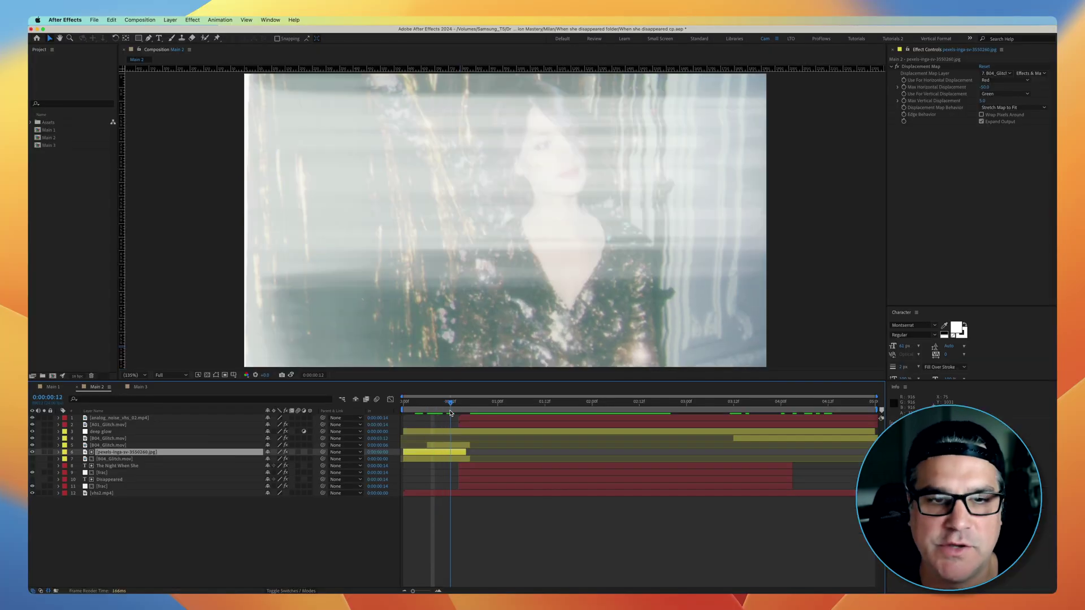
drag(451, 413, 435, 413)
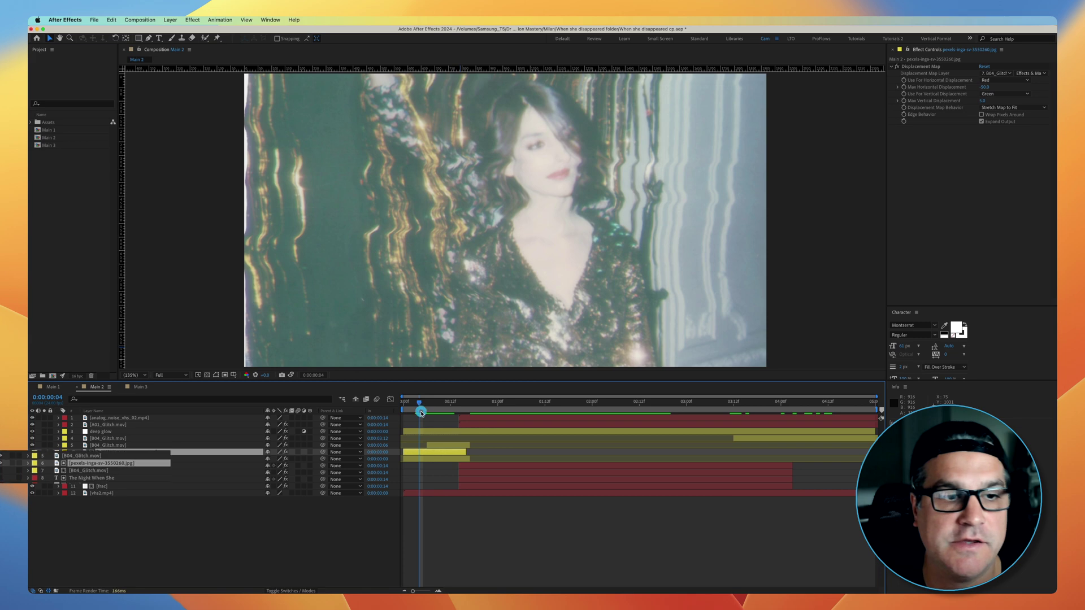
click(272, 466)
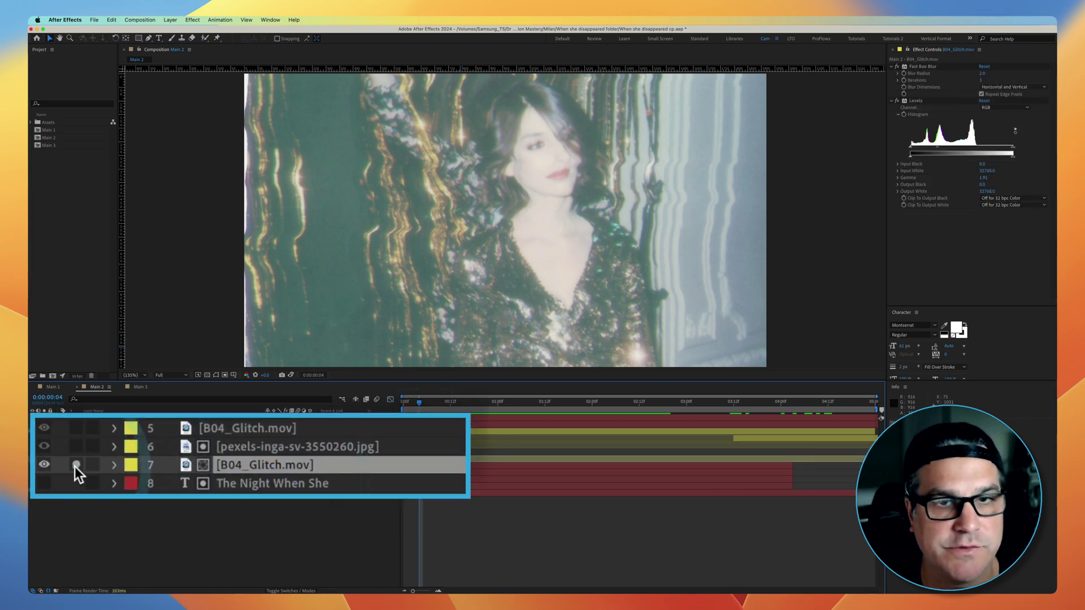
click(44, 459)
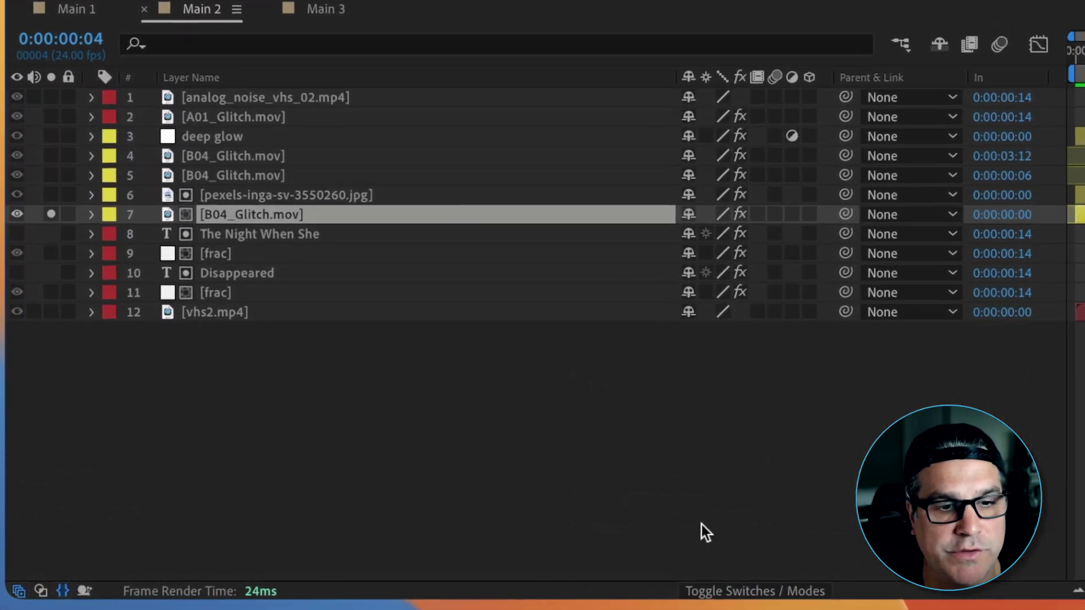
Step: Hide the woman photo, preview the matted B04_Glitch from frame 4, and check the photo's Displacement Map
click(775, 589)
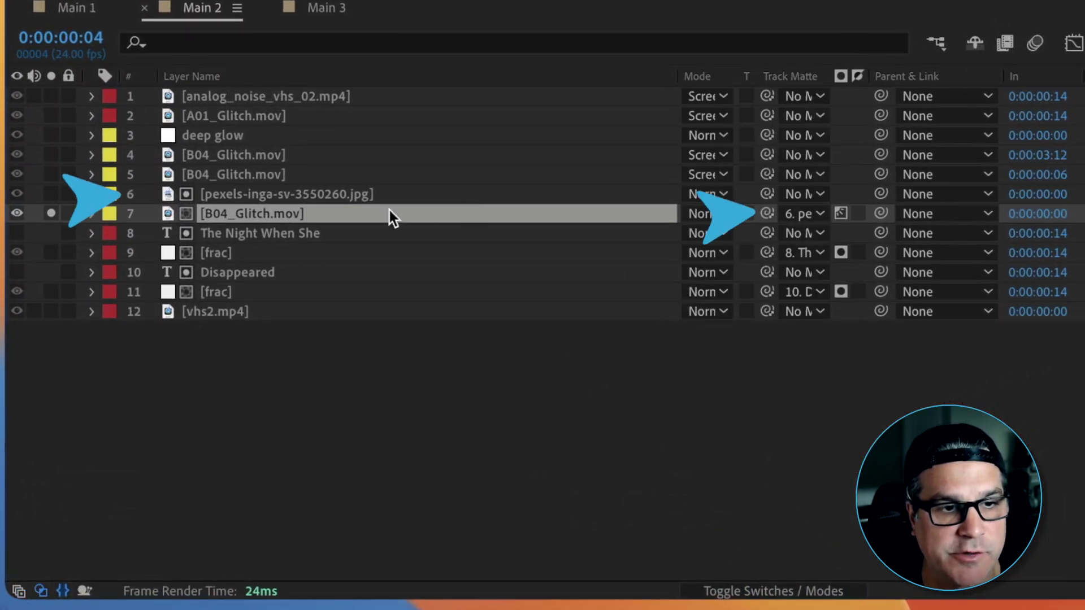
click(270, 192)
click(50, 214)
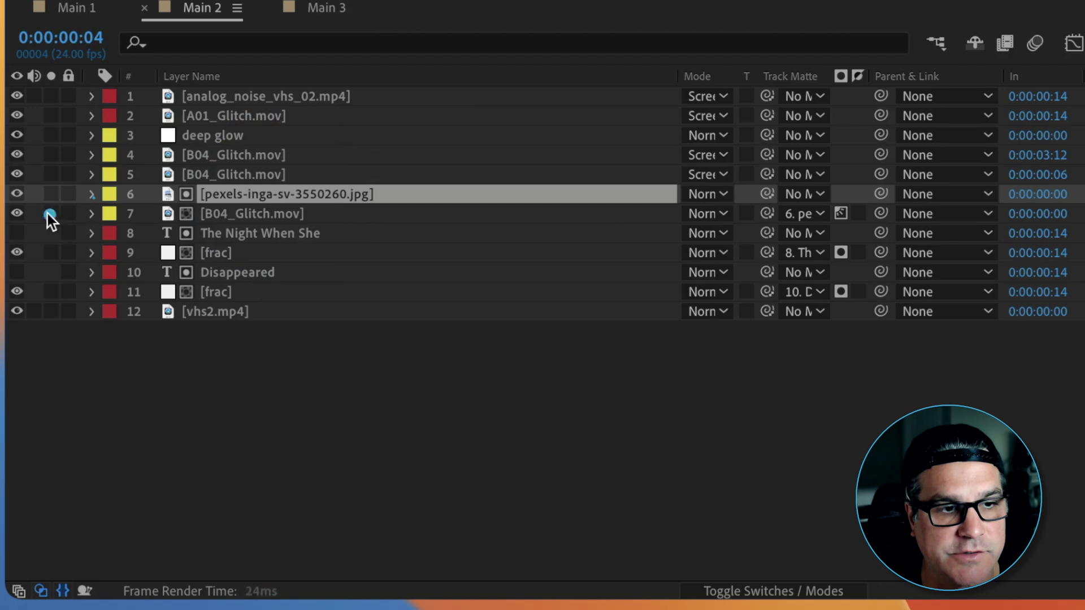
click(17, 194)
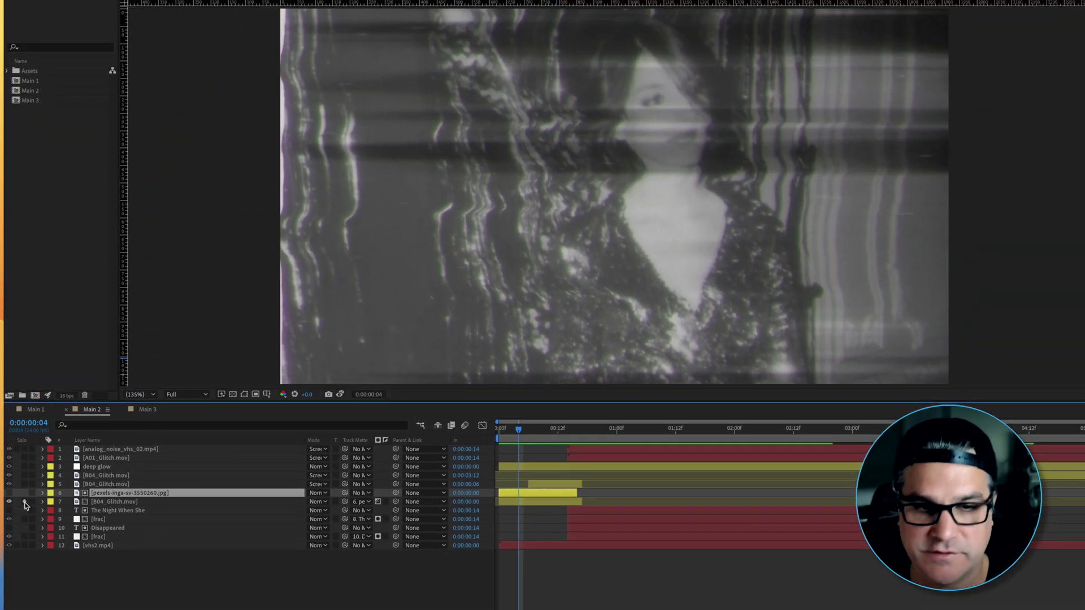
click(24, 502)
drag(519, 430, 550, 429)
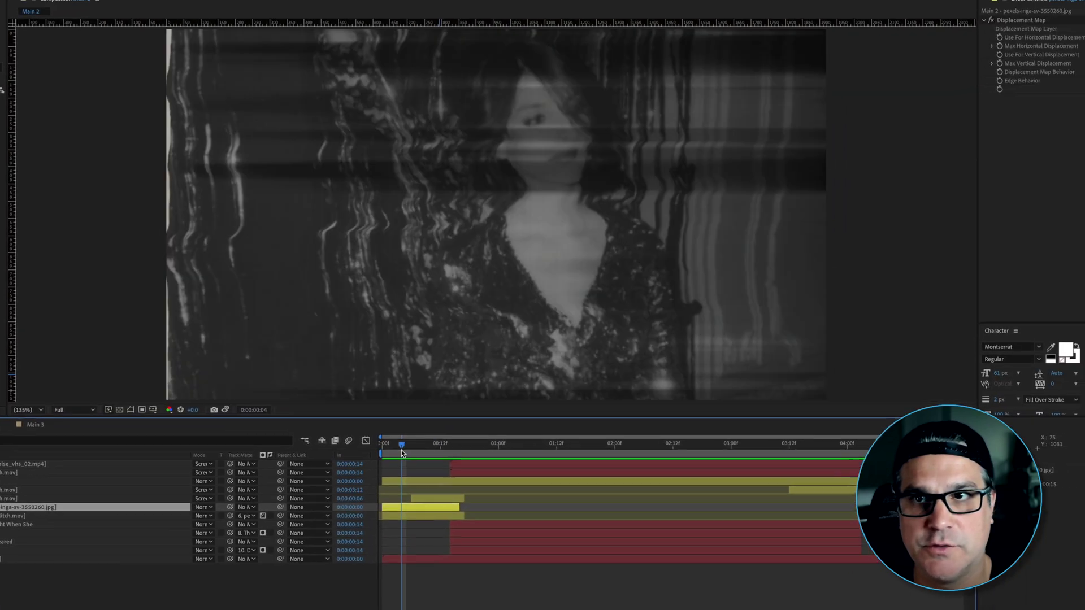
click(496, 436)
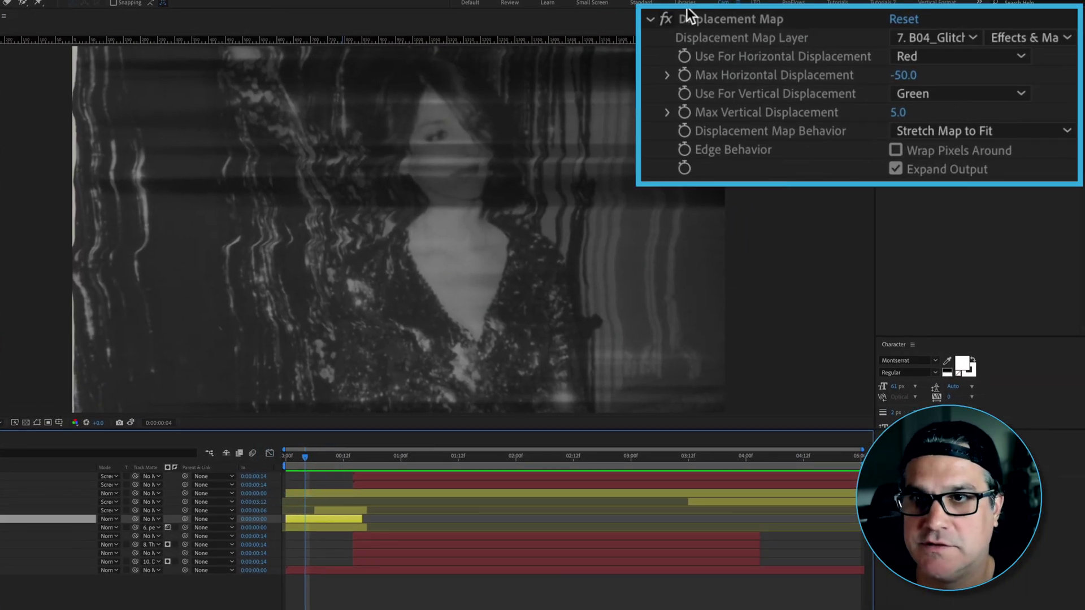
click(703, 22)
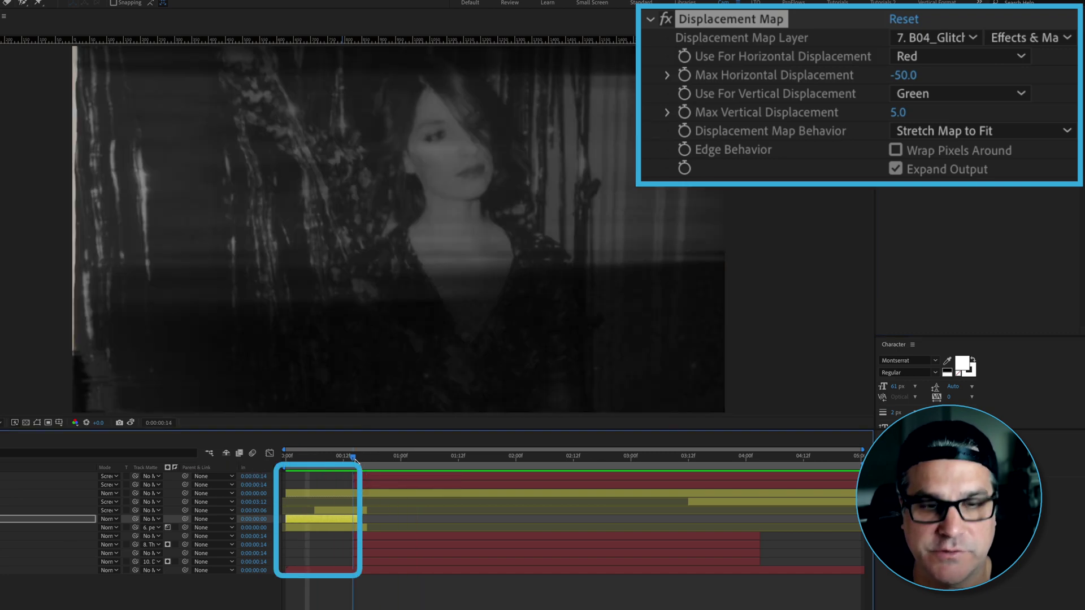
click(355, 456)
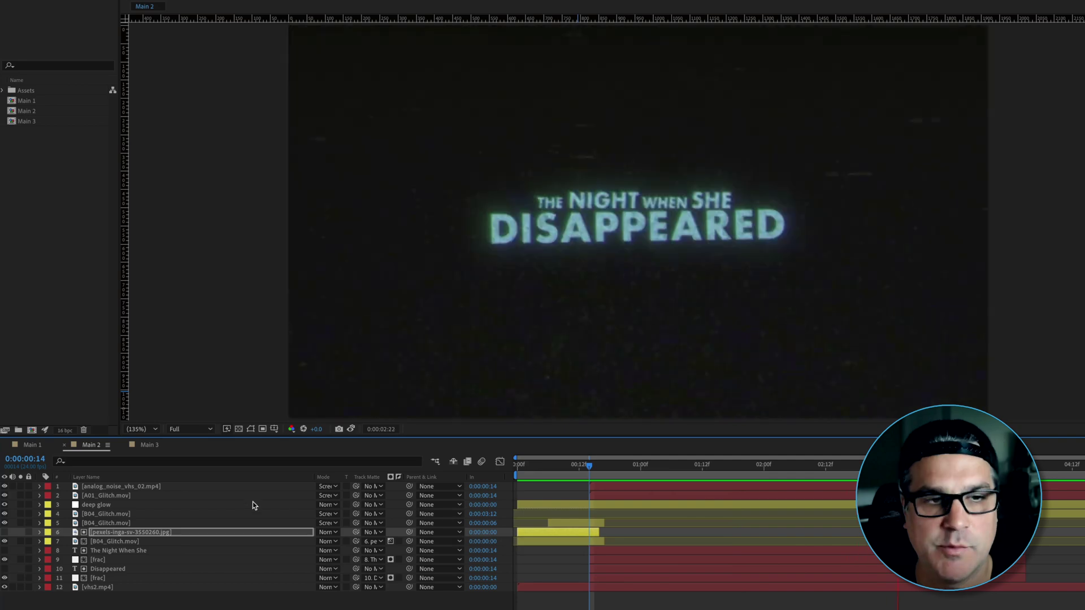
Step: Switch to the Main 3 composition showing the glitched black-and-white woman
click(150, 444)
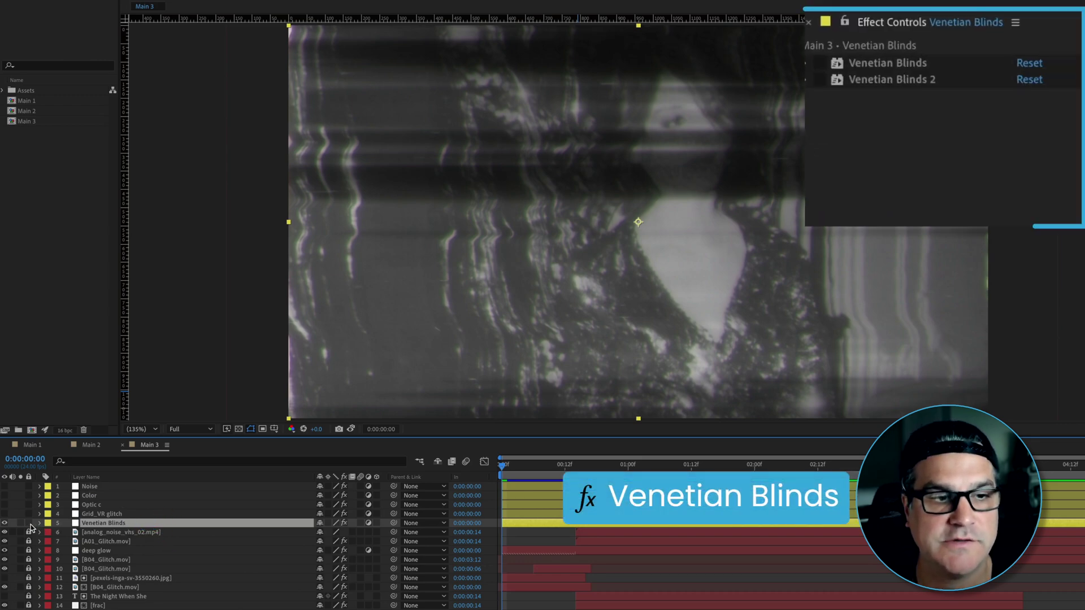
Step: At 400% zoom, keep Venetian Blinds at 3% and 90°, then enable and expand Venetian Blinds 2
click(819, 65)
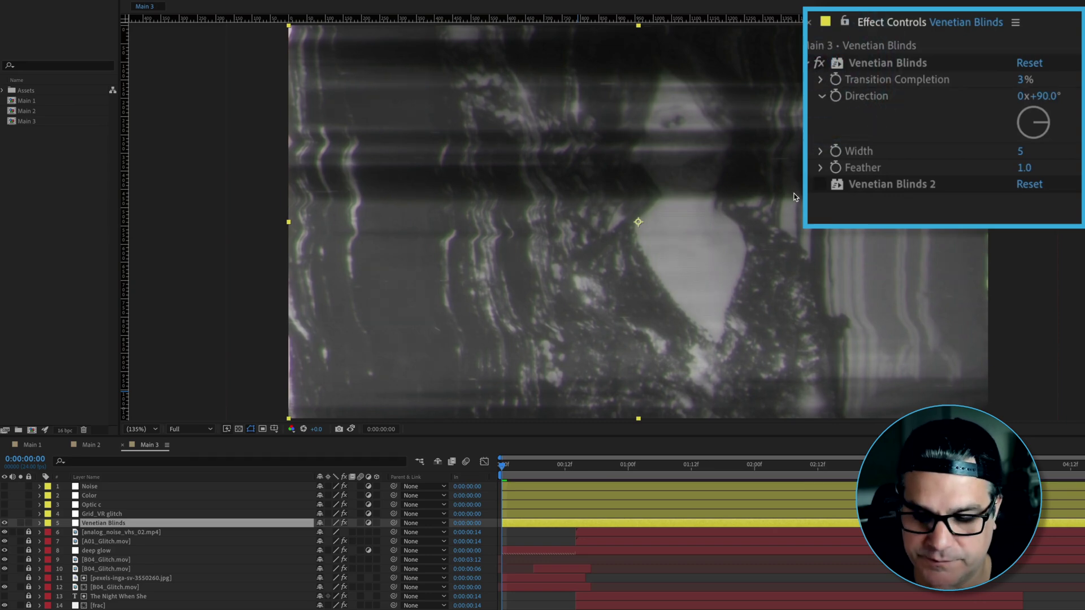
key(period)
key(period)
key(period)
key(period)
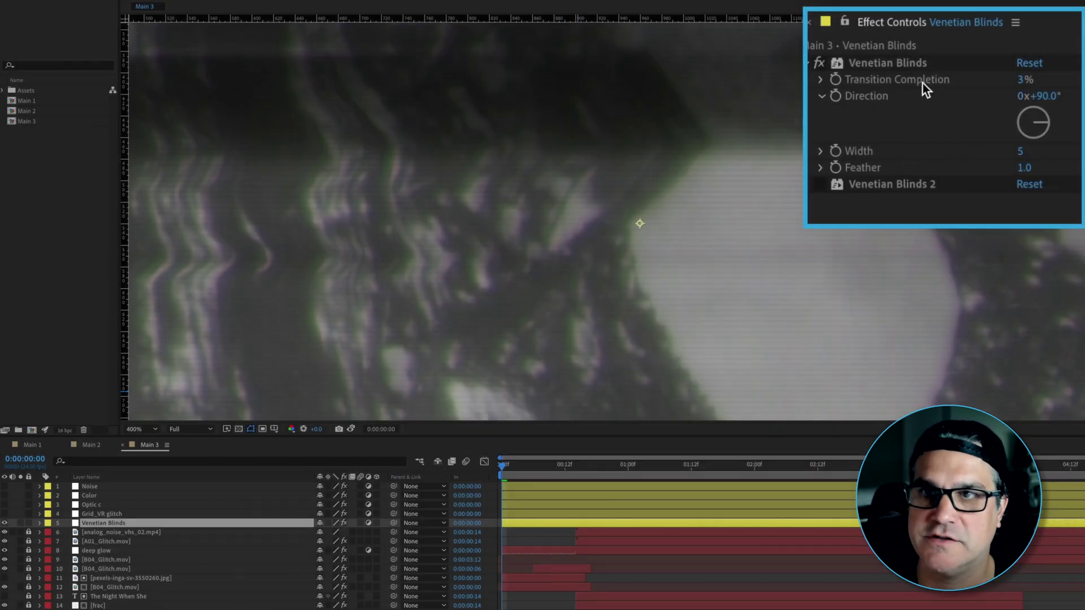
click(1024, 80)
key(Return)
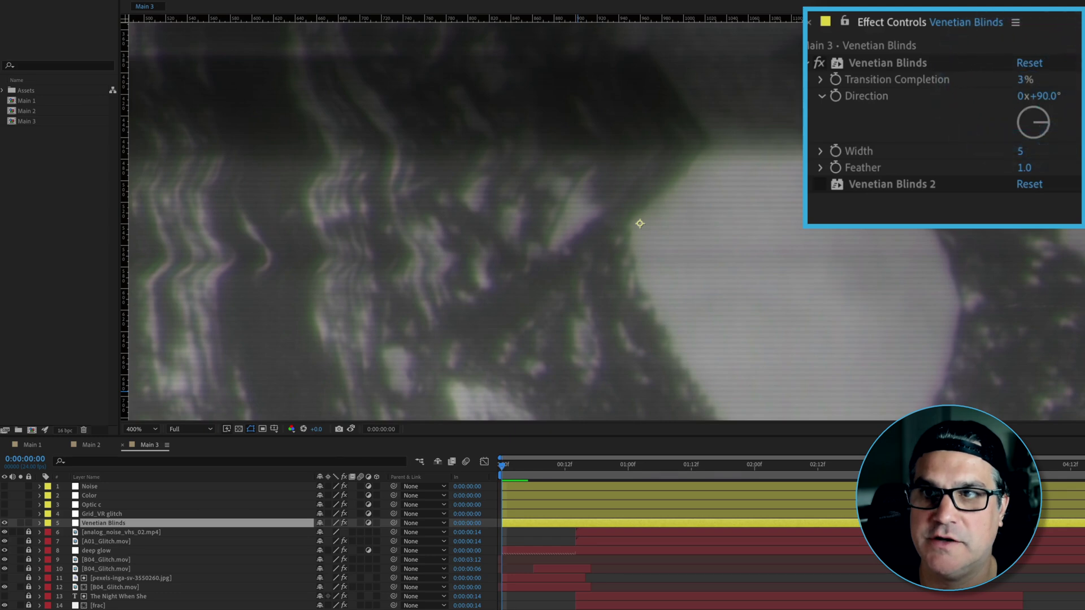
click(1044, 96)
key(Return)
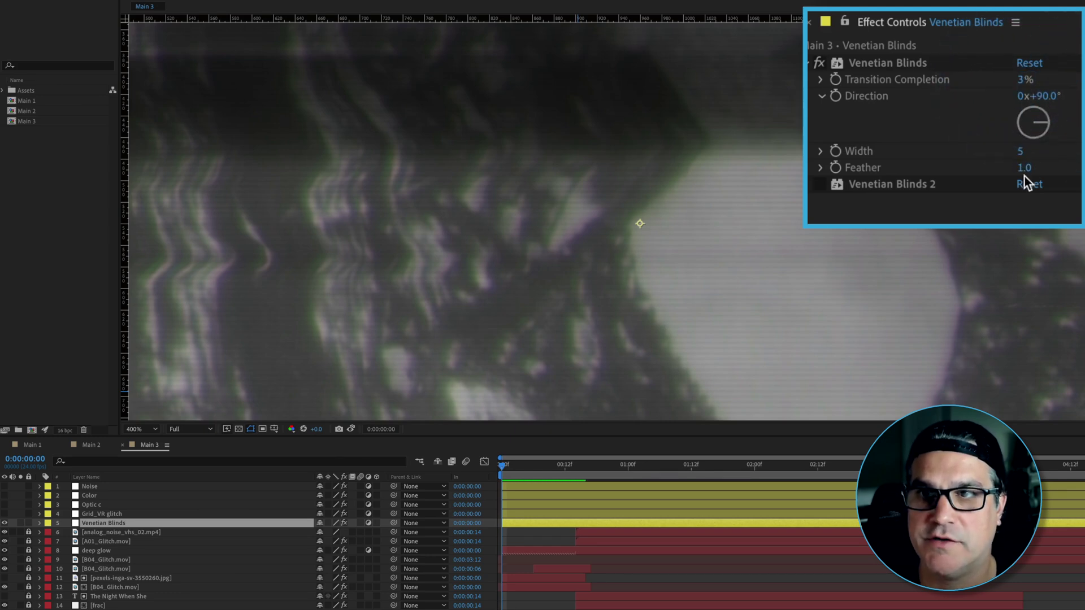
click(821, 184)
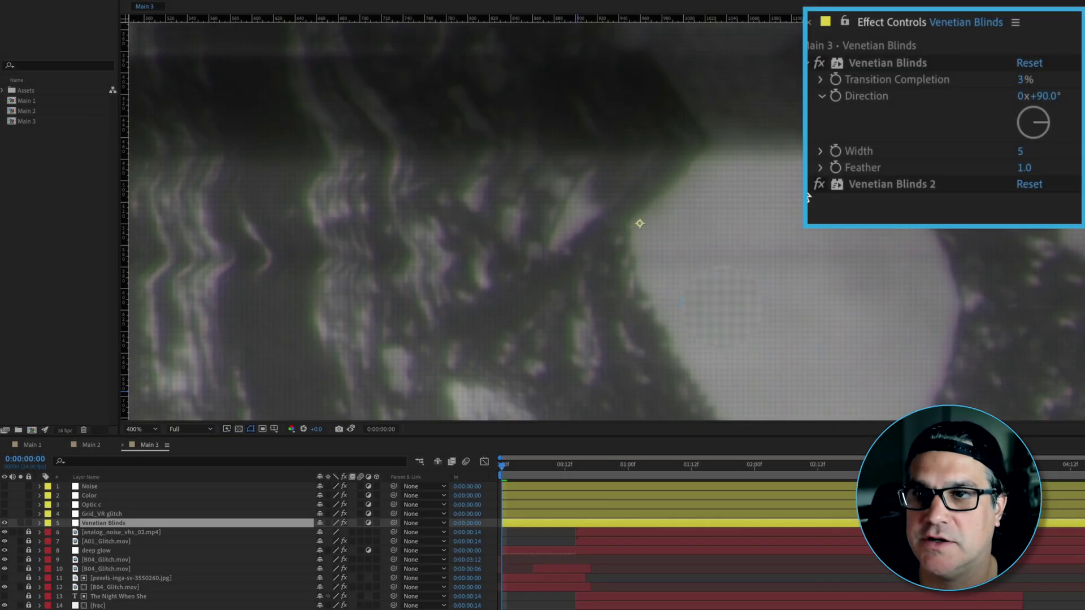
click(813, 184)
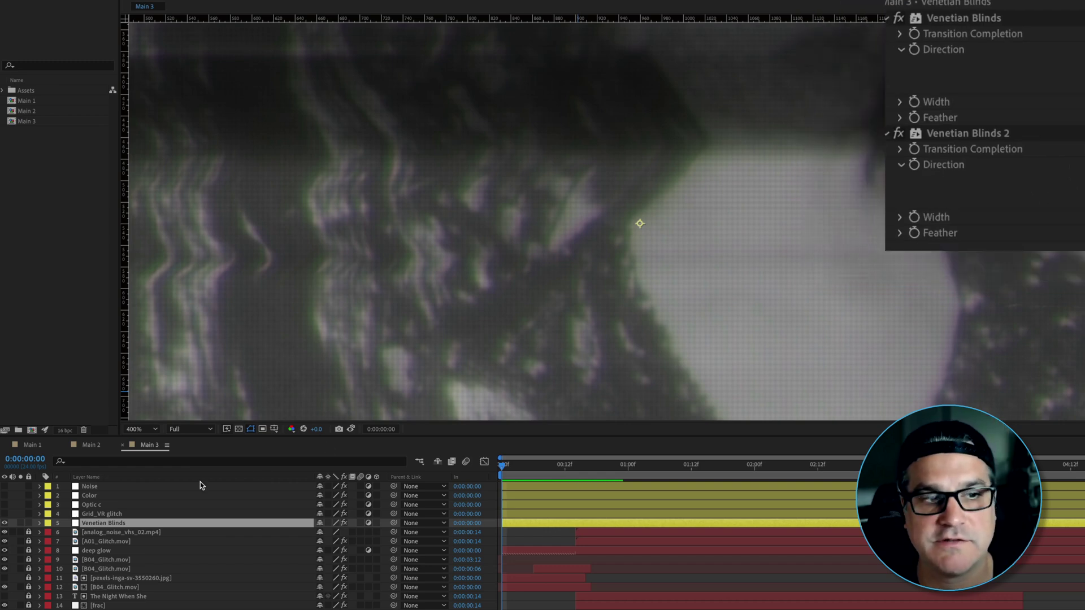
Step: Make Grid_VR glitch visible, expand its Multiply Grid effect, and disable VR Digital Glitch
click(105, 514)
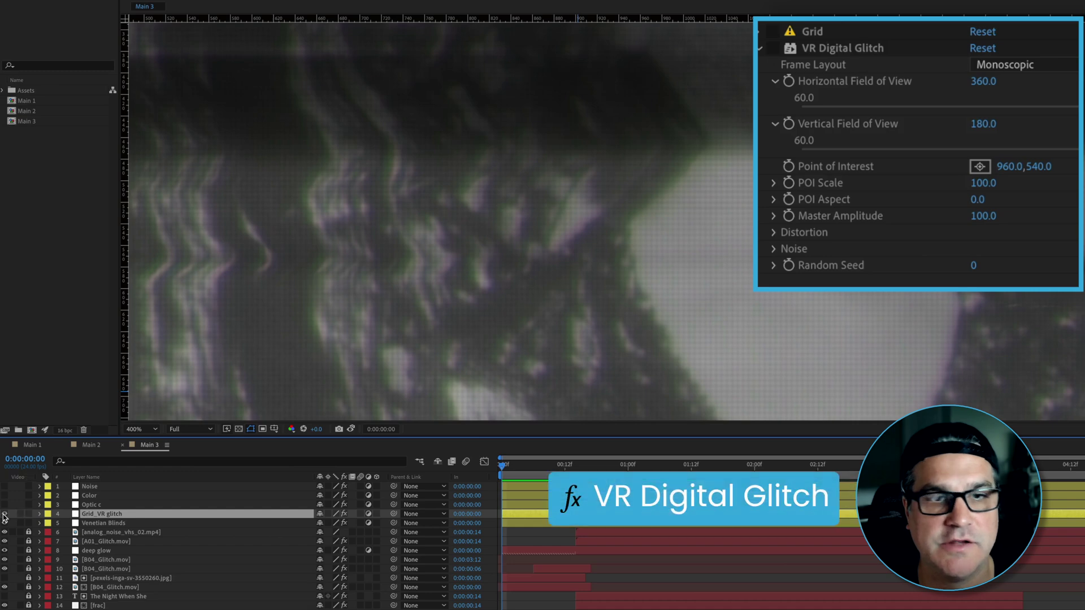
click(6, 514)
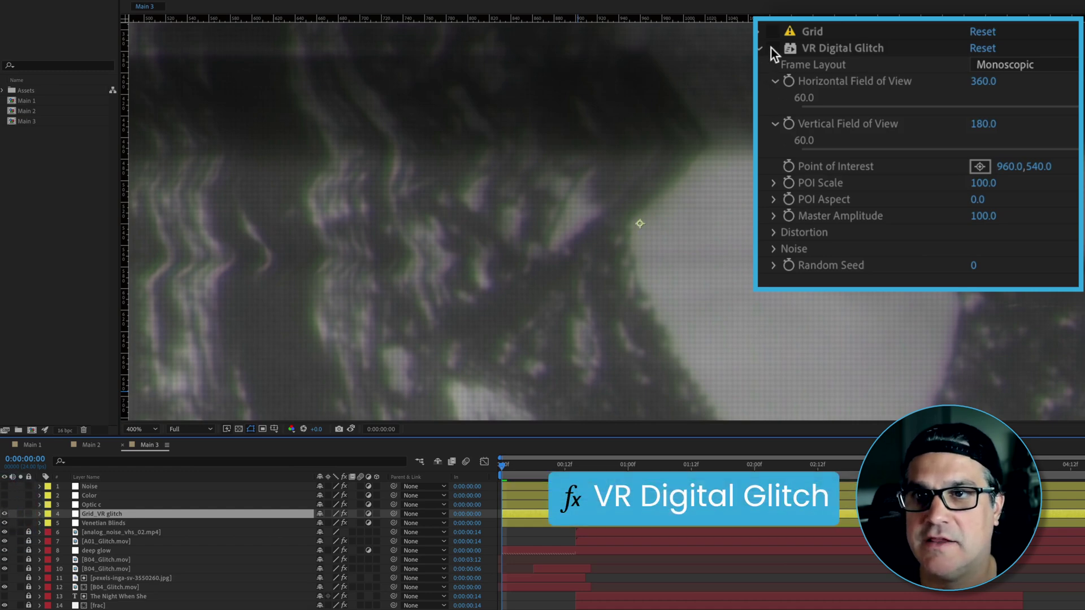
click(758, 32)
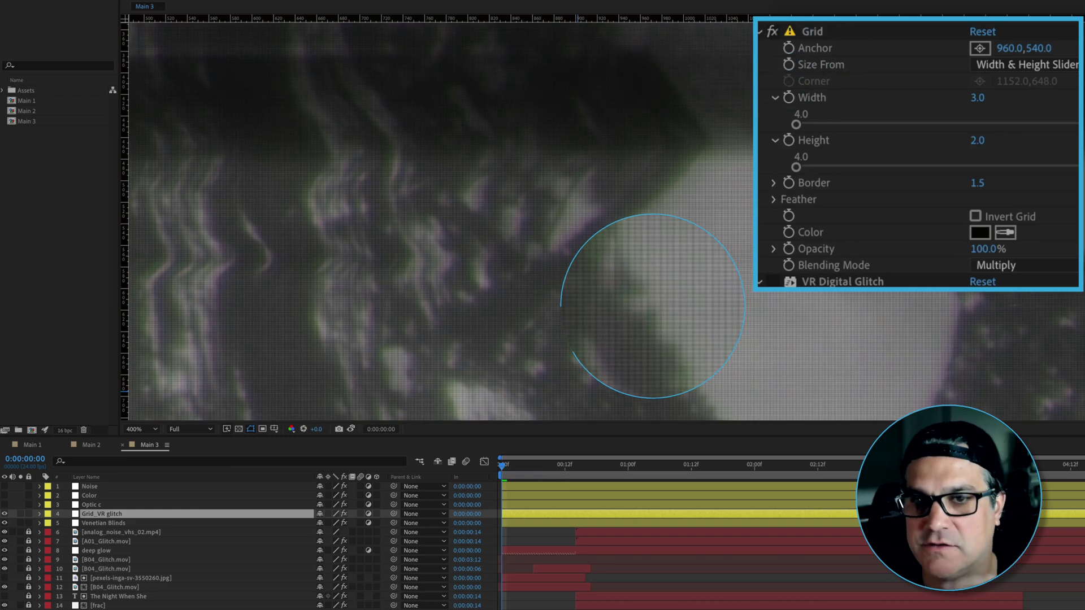
scroll(826, 73, down, 5)
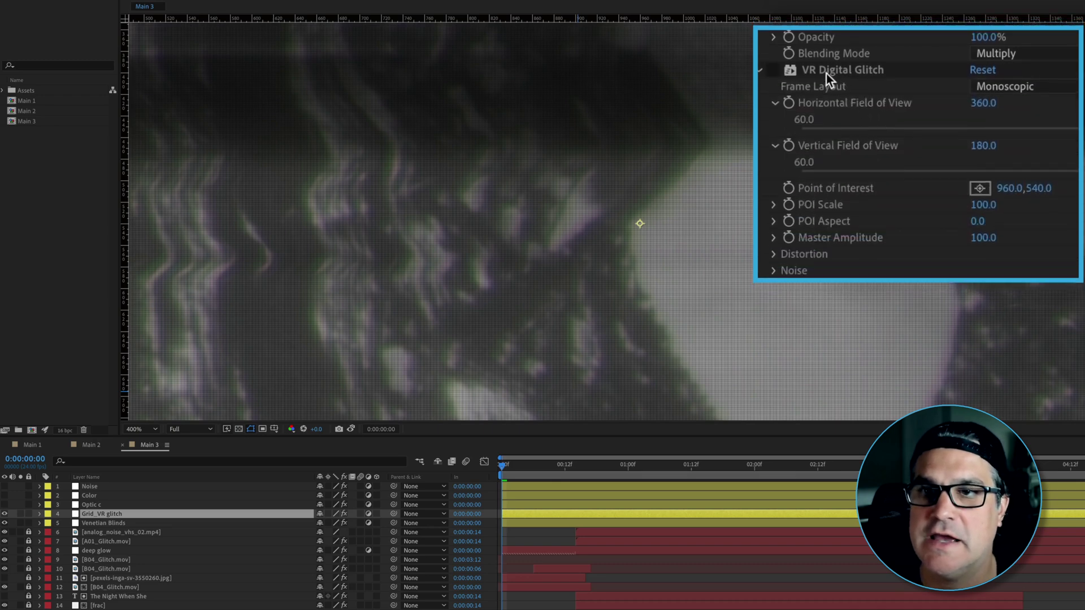
click(819, 43)
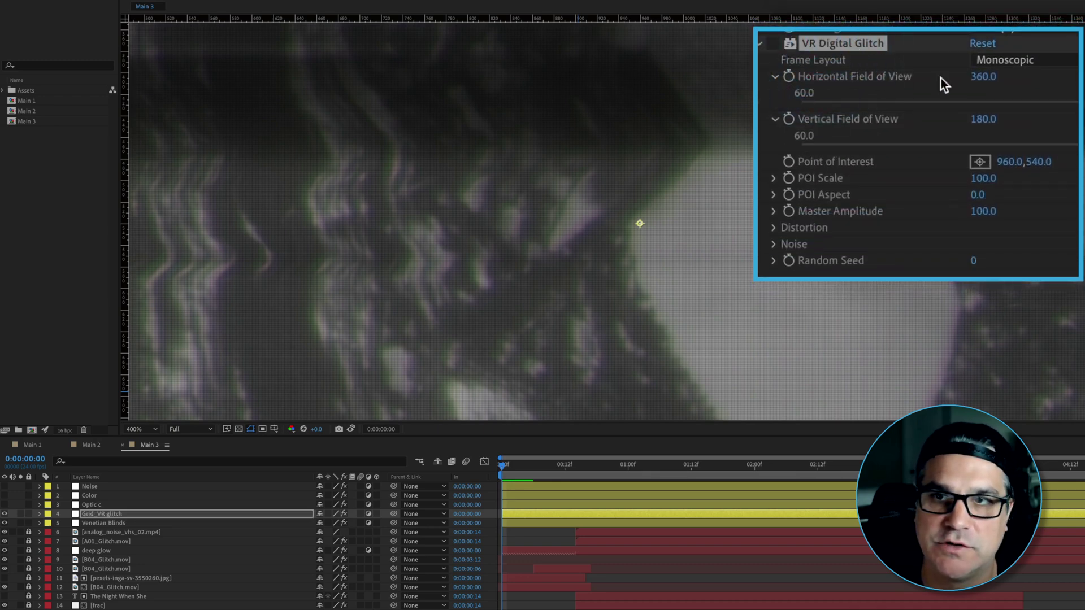
click(771, 46)
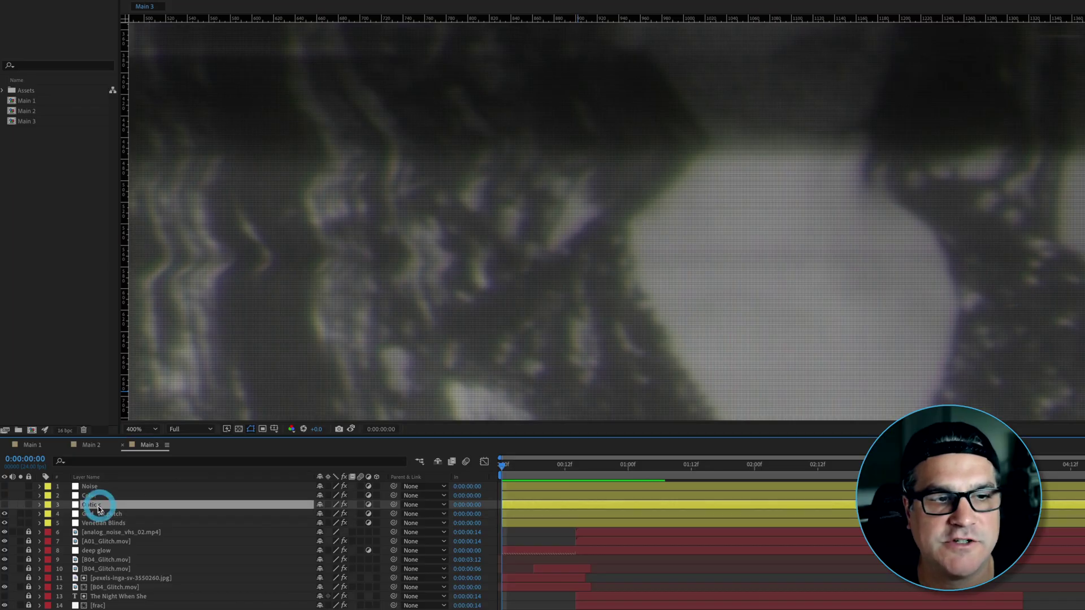
Step: Make Optic c visible, enable its Transform effect, fit the view, and set Transform Scale to 115
click(5, 505)
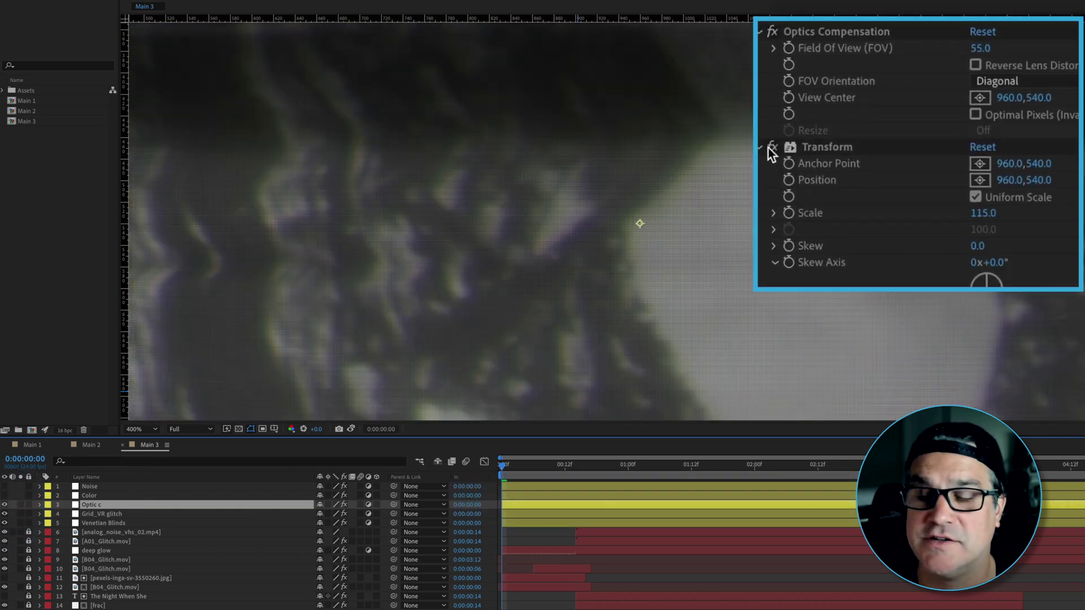
click(770, 149)
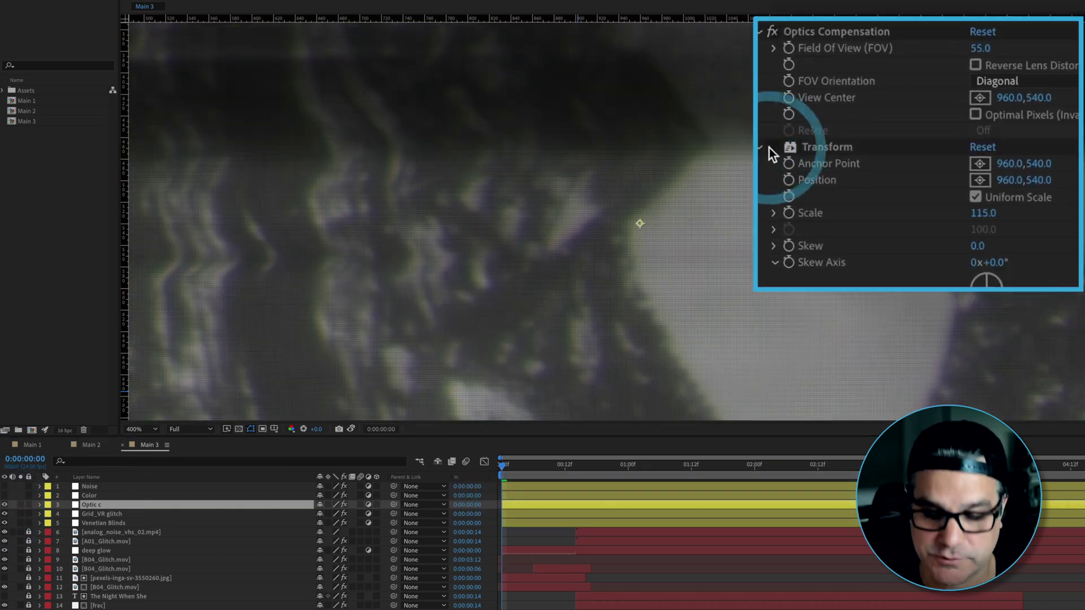
key(shift+slash)
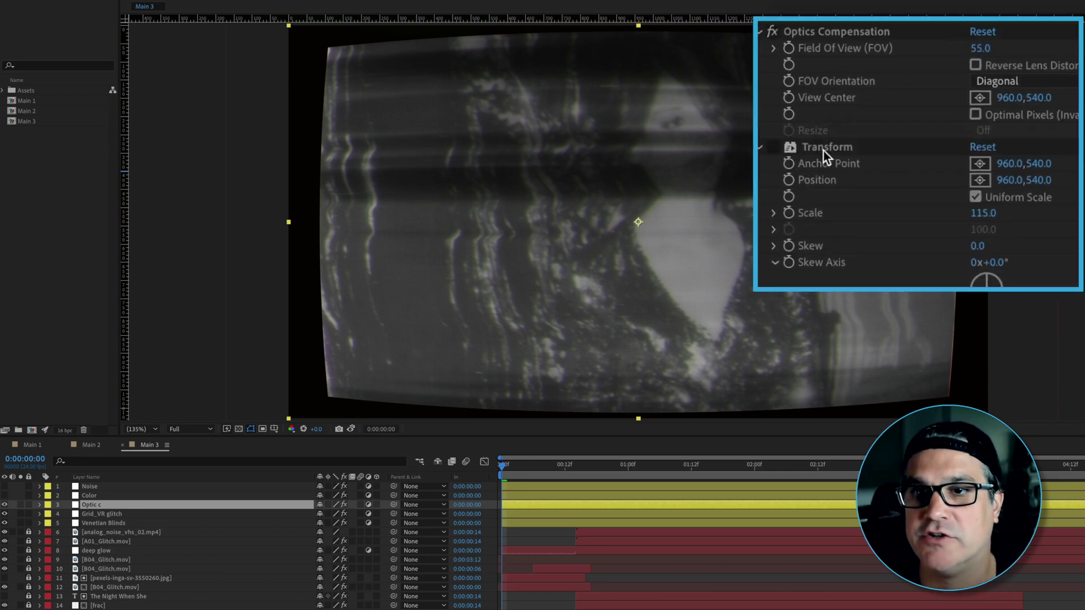
click(778, 148)
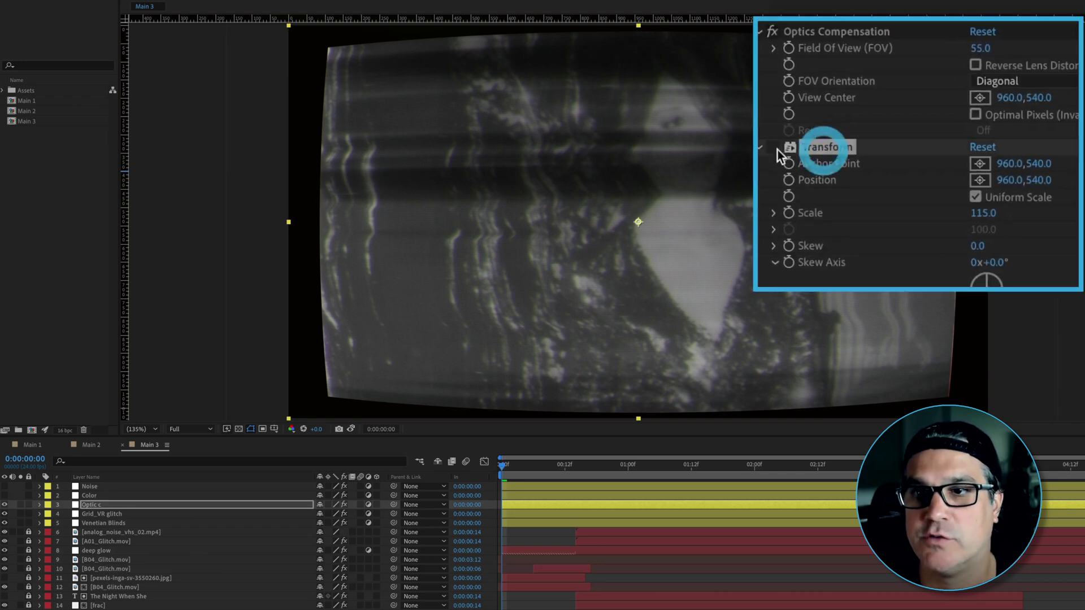
click(986, 213)
text(115)
key(Return)
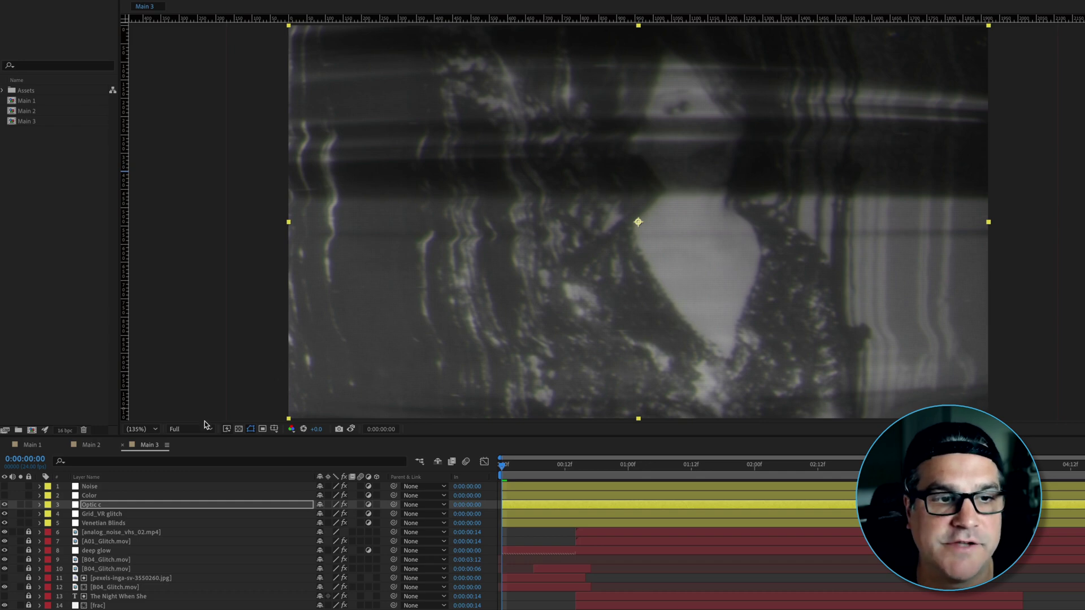
Step: Make the Color layer visible and enable Lumetri Color 2, comparing the grade off and on
click(107, 495)
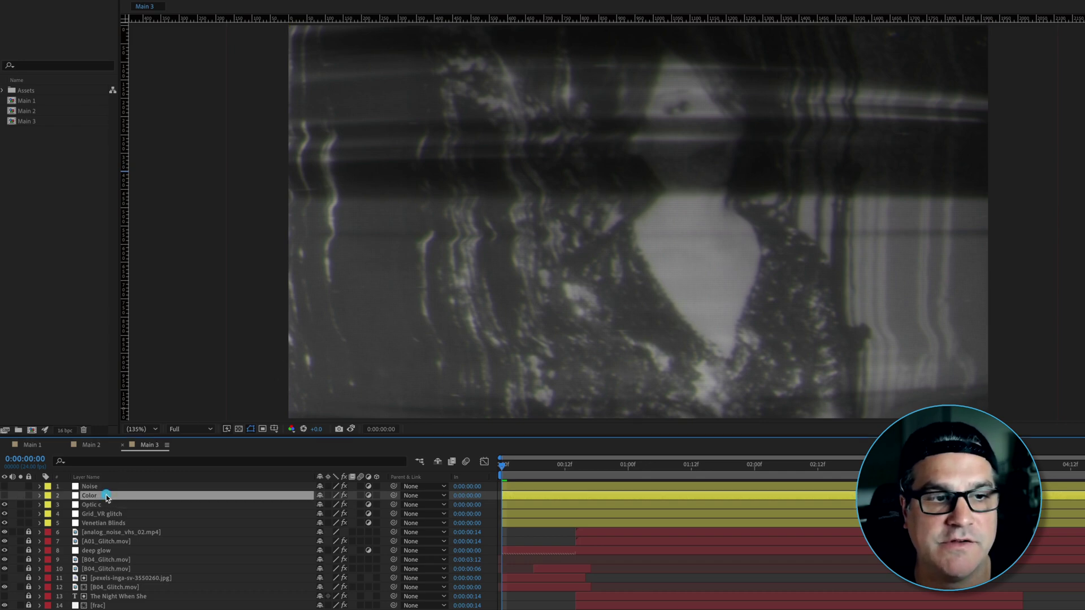
click(5, 496)
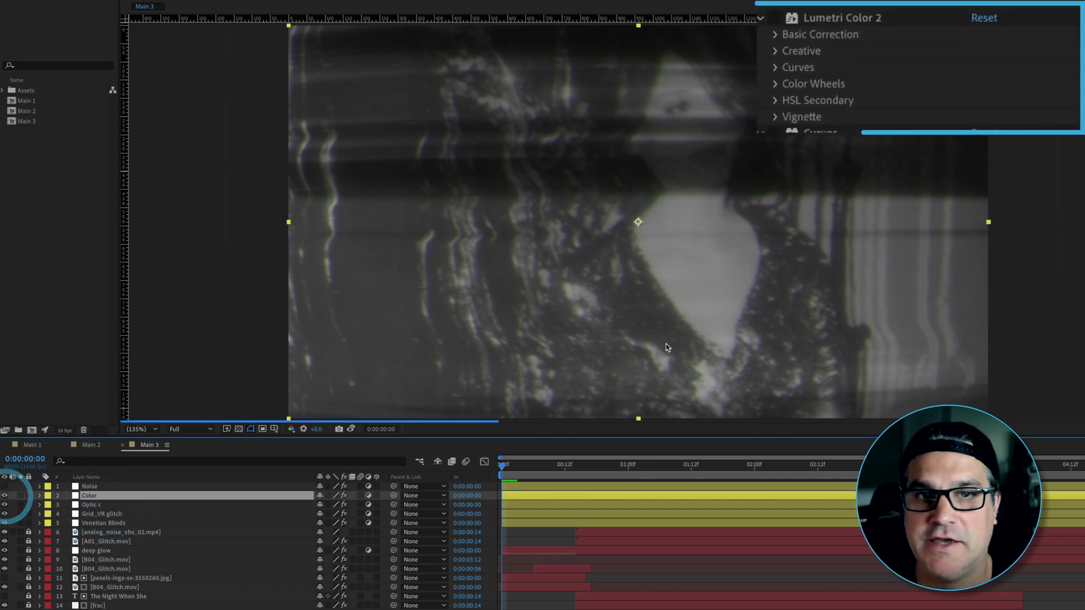
click(822, 17)
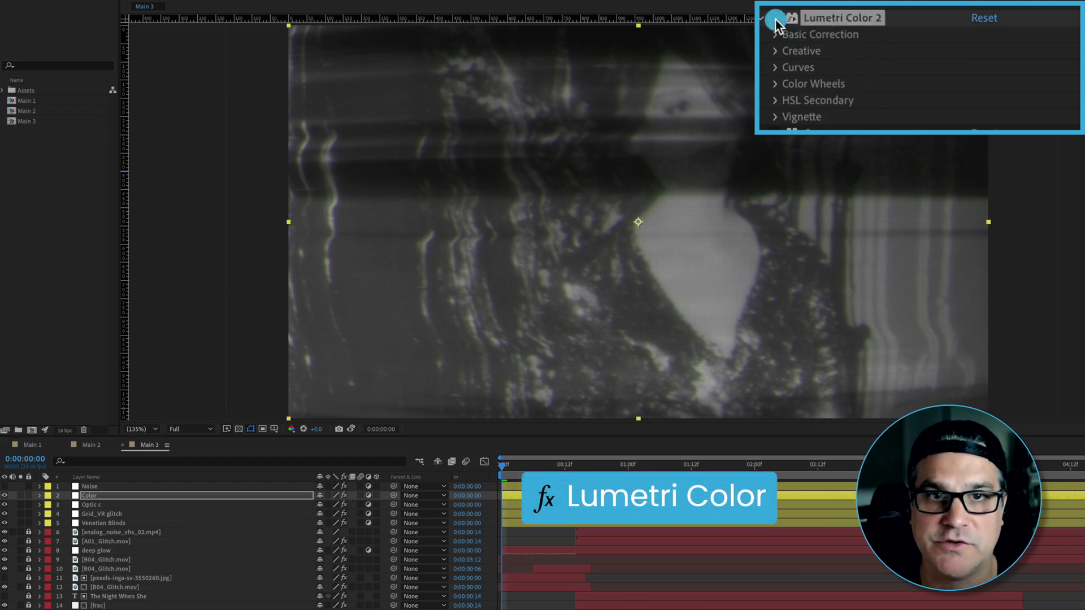
click(776, 19)
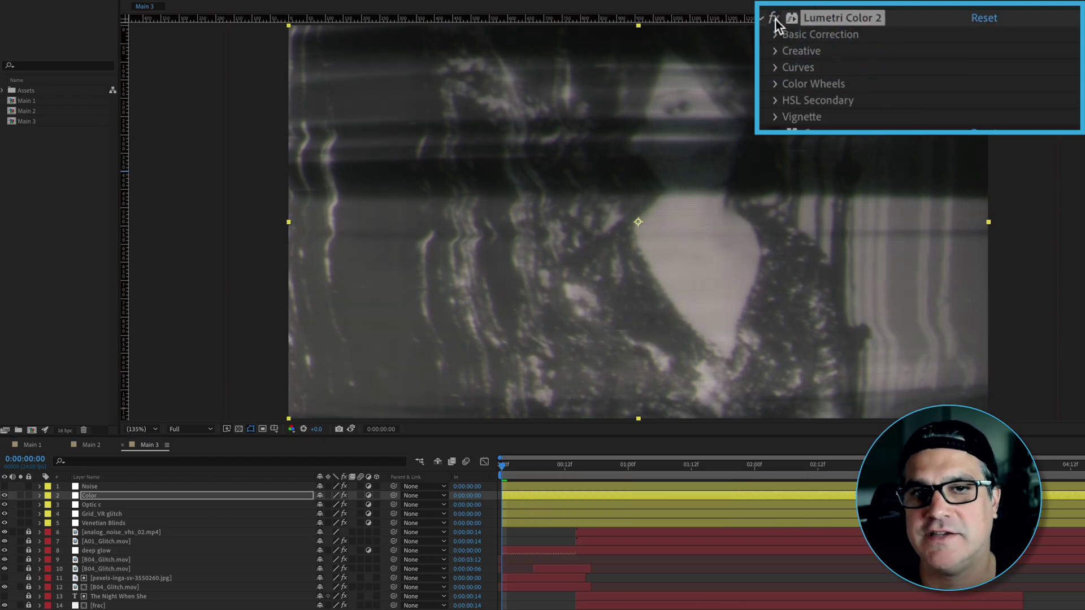
click(776, 19)
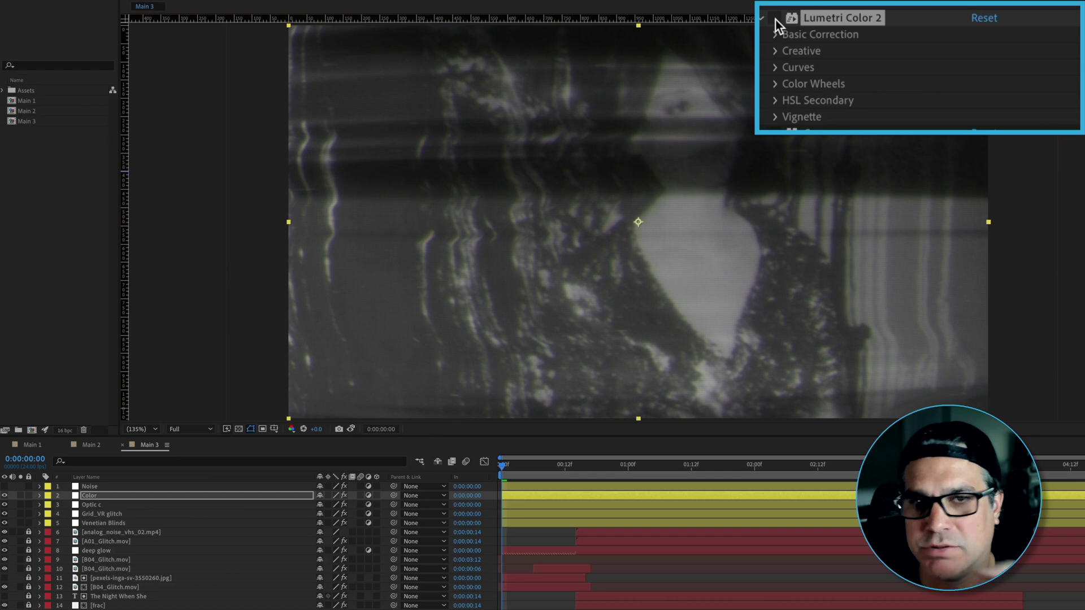
click(776, 19)
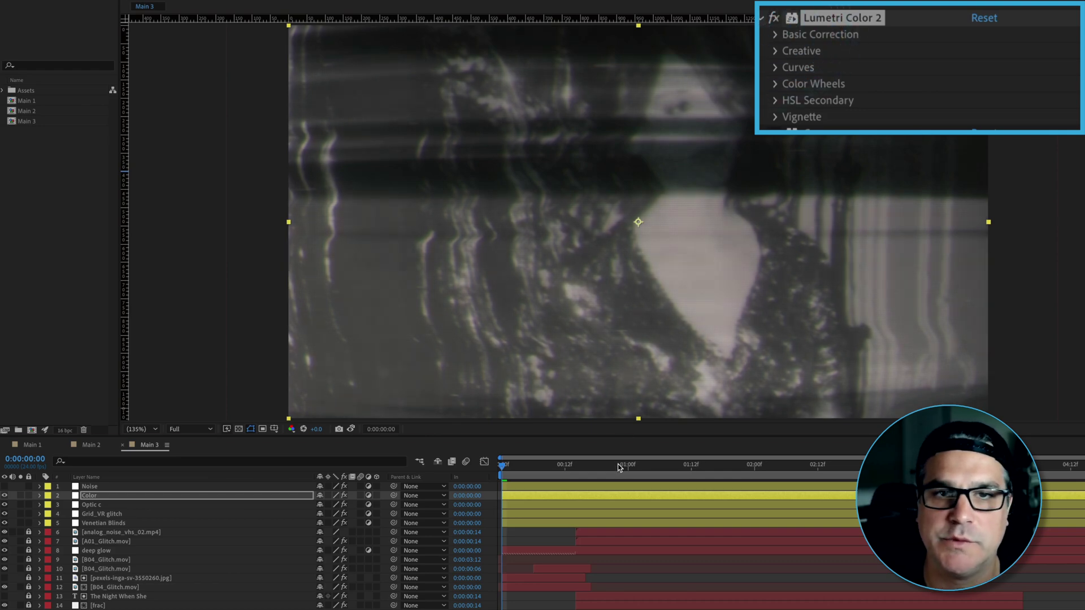
Step: At 0:00:01:06, compare the Lumetri grade on the title, then enable the Curves effect
drag(618, 463, 660, 466)
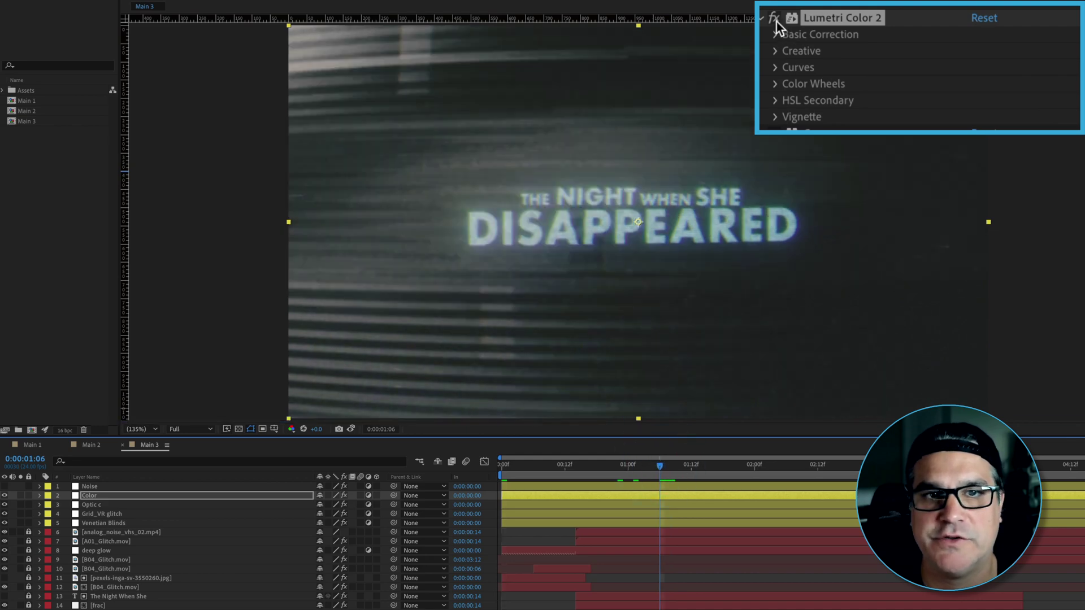
click(775, 19)
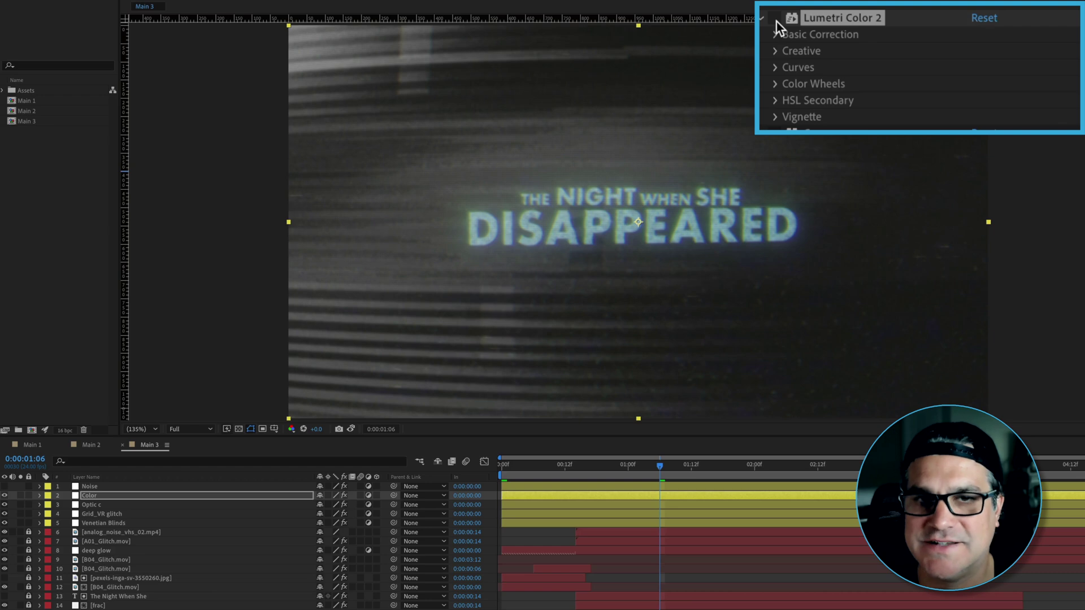
click(775, 19)
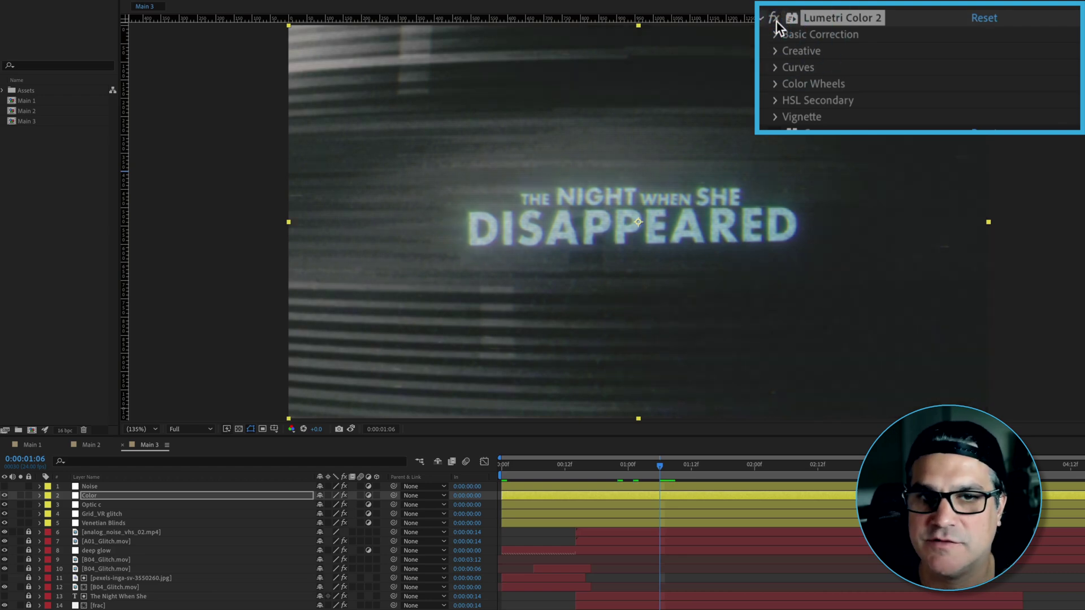
scroll(780, 66, down, 3)
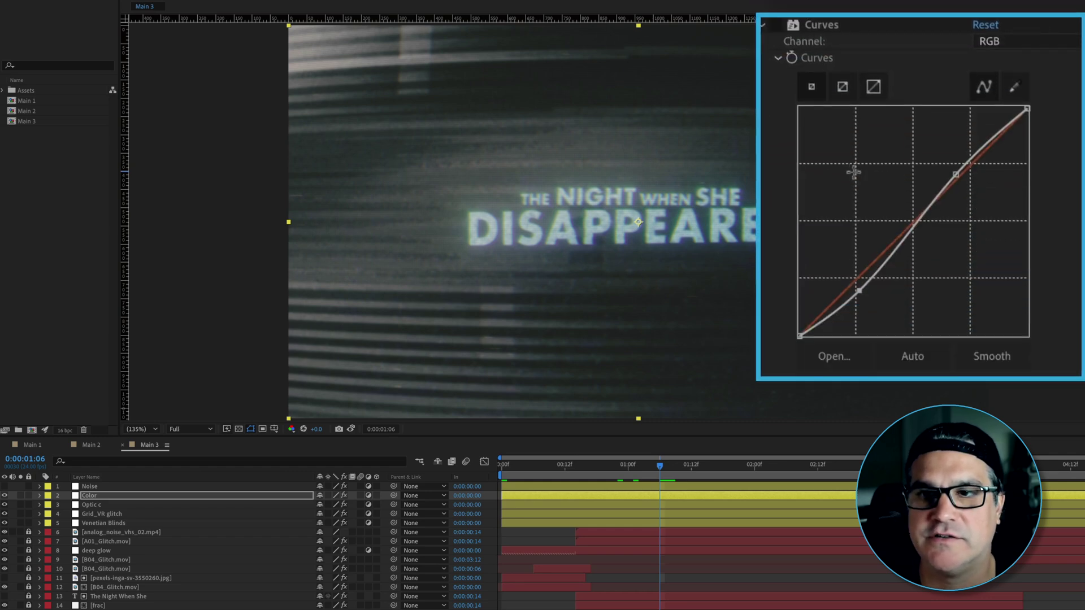
click(777, 27)
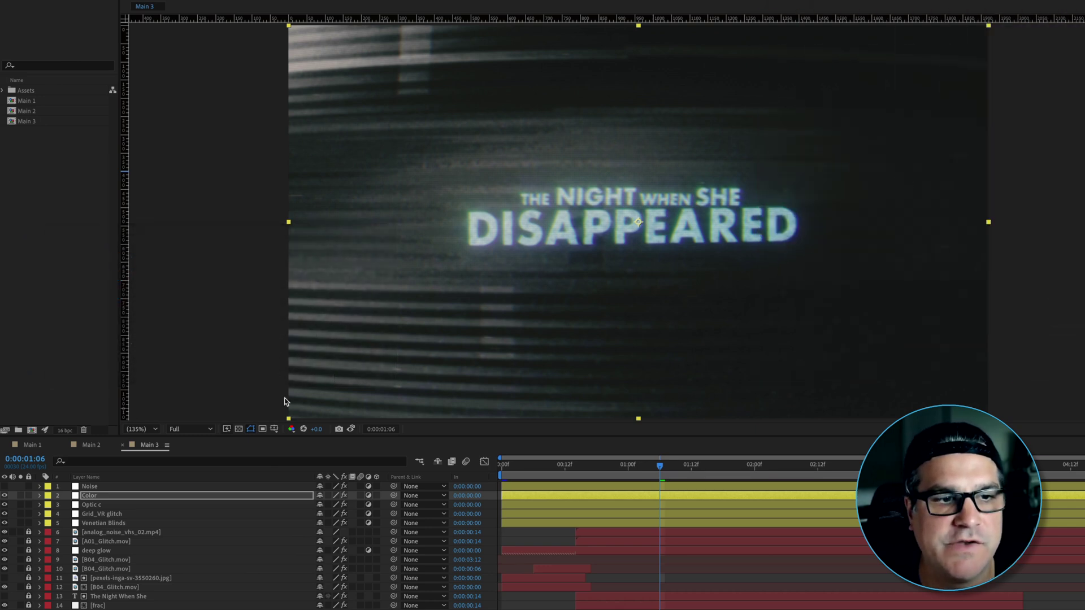
click(99, 488)
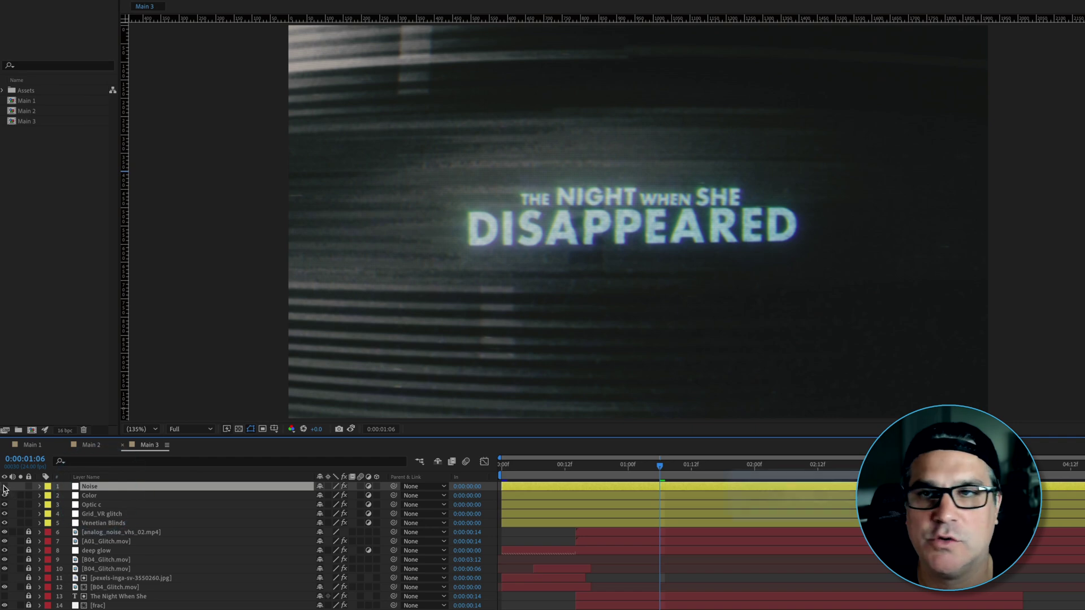